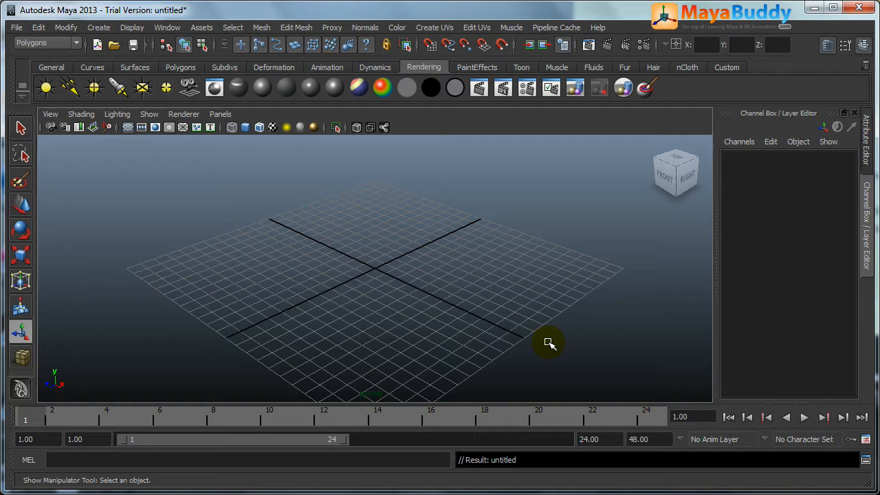
{"action": "left_click", "coordinate": [296, 28]}
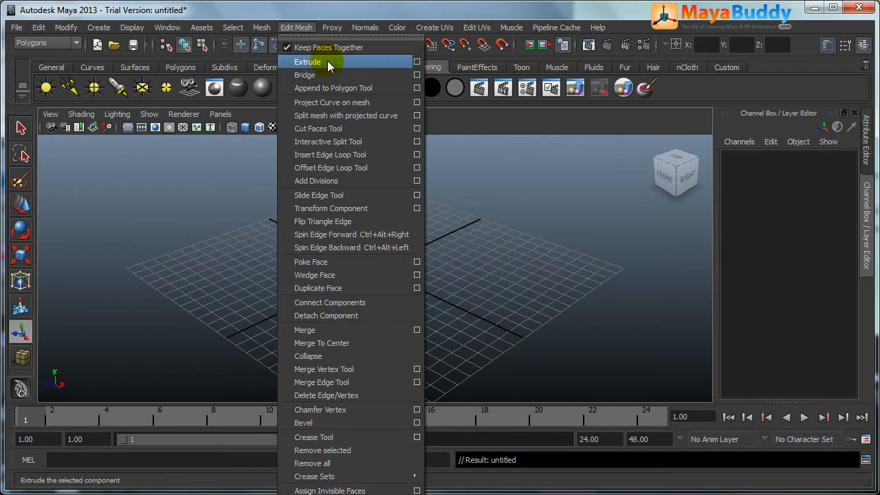
{"action": "left_click", "coordinate": [491, 138]}
- Create a polygon cube standing on the grid beside the origin and display it shaded
{"action": "left_click", "coordinate": [99, 28]}
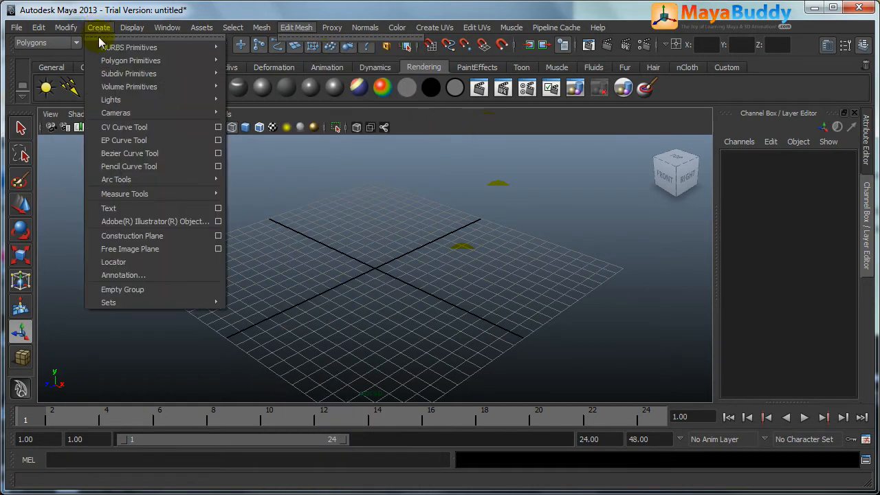
{"action": "mouse_move", "coordinate": [146, 60]}
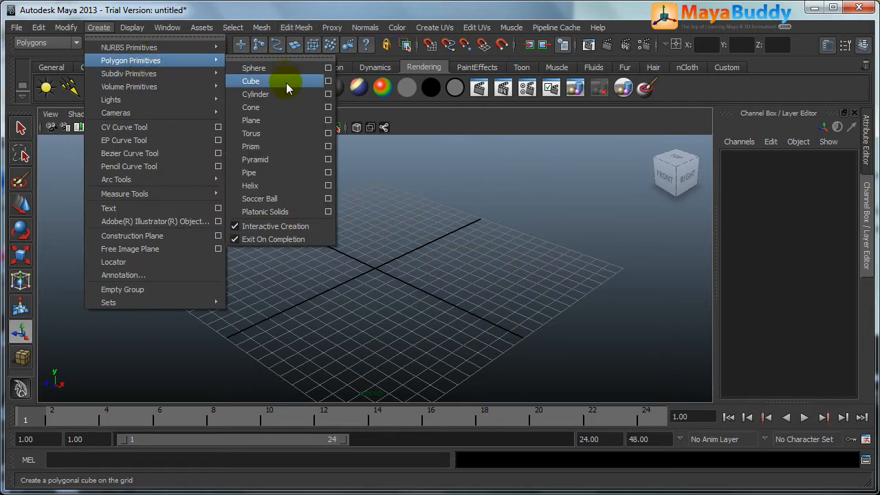
{"action": "left_click", "coordinate": [252, 82]}
{"action": "left_click_drag", "start_coordinate": [374, 278], "coordinate": [487, 281]}
{"action": "left_click_drag", "start_coordinate": [438, 267], "coordinate": [463, 223]}
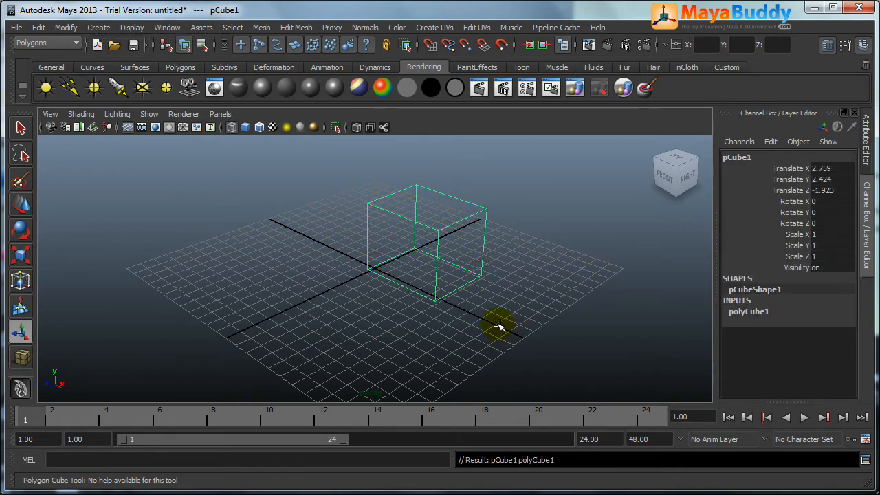
{"action": "key", "text": "5"}
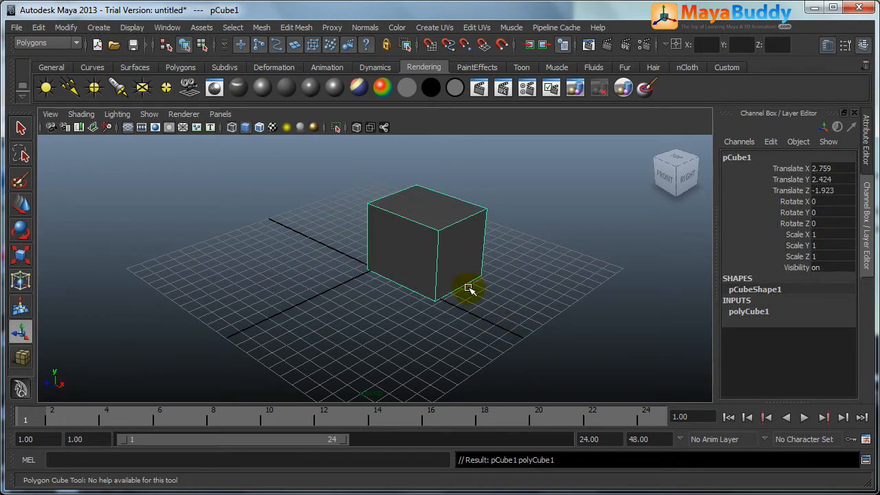
- Extrude the cube's face on the positive X side with a thickness of about 3.1
{"action": "left_click_drag", "start_coordinate": [468, 283], "coordinate": [469, 259], "text": "alt"}
{"action": "middle_click_drag", "start_coordinate": [475, 256], "coordinate": [370, 283], "text": "alt"}
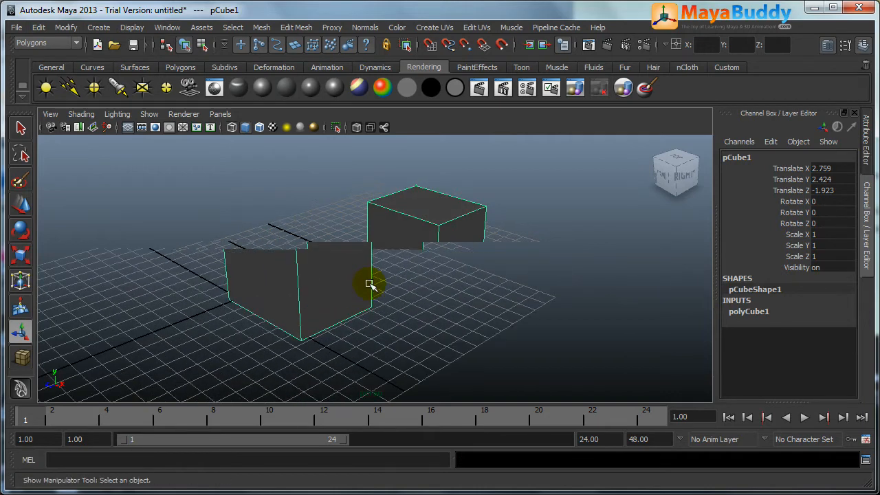
{"action": "right_click", "coordinate": [346, 252]}
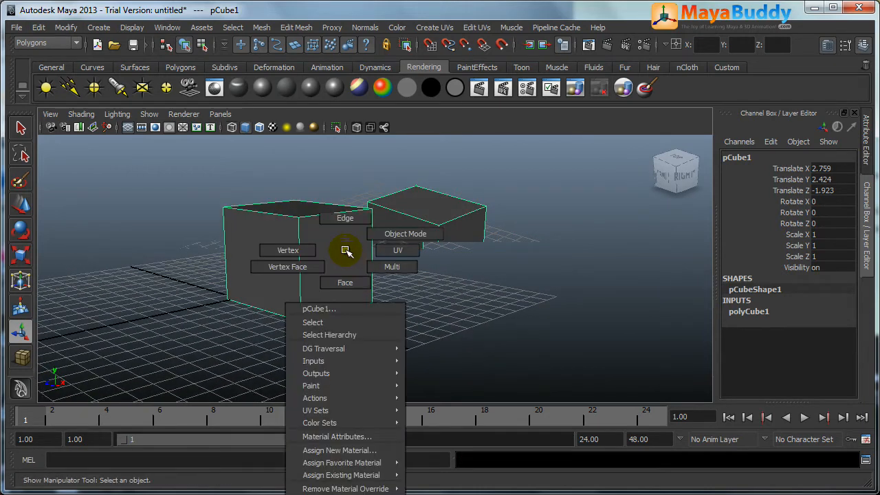
{"action": "left_click", "coordinate": [345, 282]}
{"action": "left_click", "coordinate": [338, 258]}
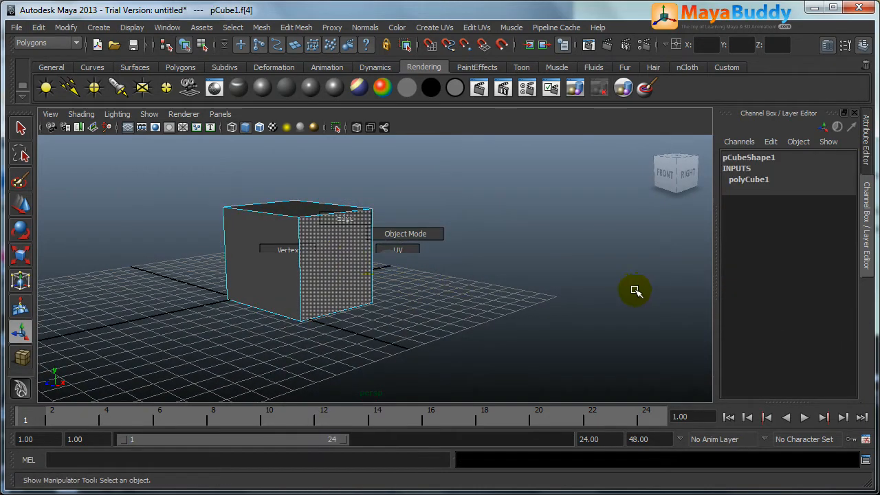
{"action": "left_click", "coordinate": [295, 28]}
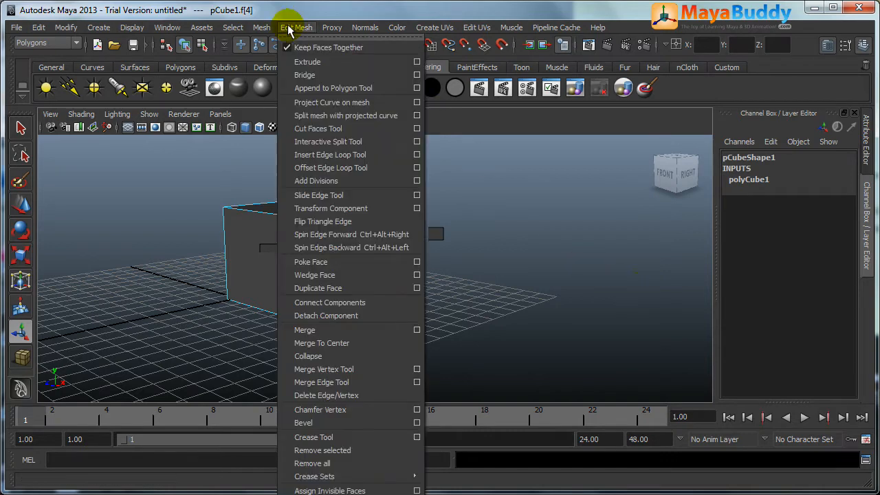
{"action": "left_click", "coordinate": [310, 63]}
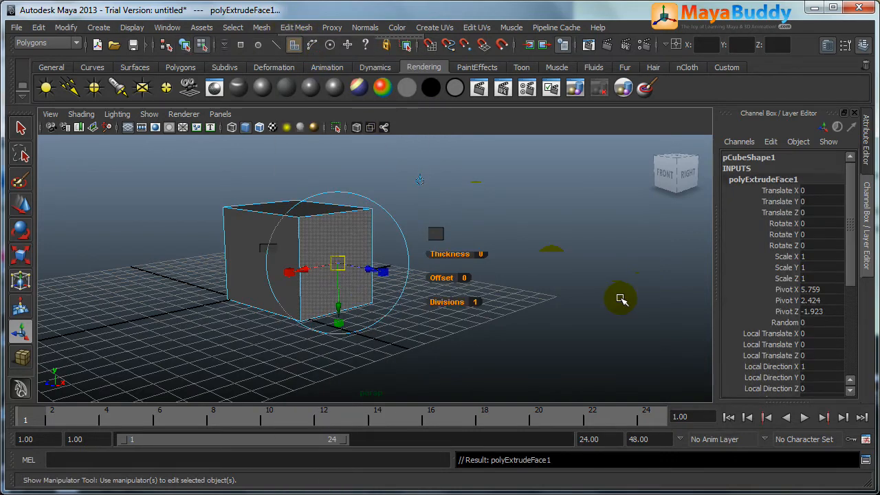
{"action": "left_click_drag", "start_coordinate": [408, 273], "coordinate": [431, 282], "text": "alt"}
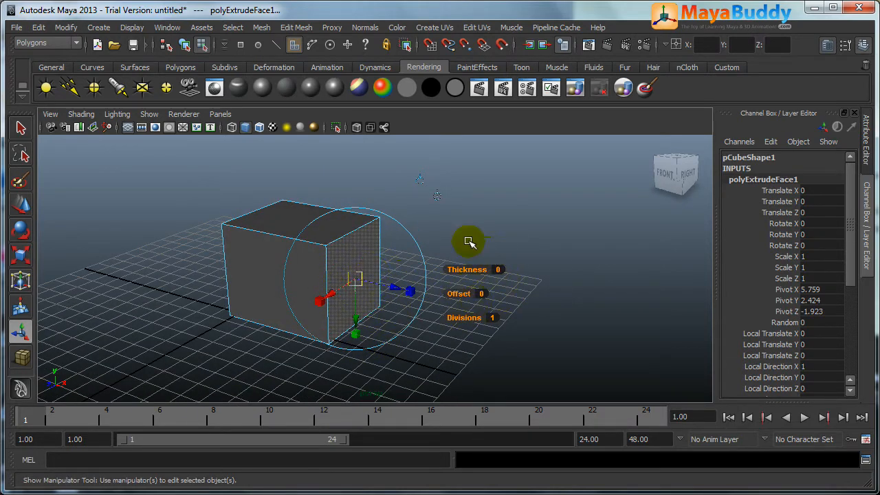
{"action": "mouse_move", "coordinate": [472, 272]}
{"action": "left_mouse_down"}
{"action": "mouse_move", "coordinate": [497, 270]}
{"action": "mouse_move", "coordinate": [487, 270]}
{"action": "left_mouse_up"}
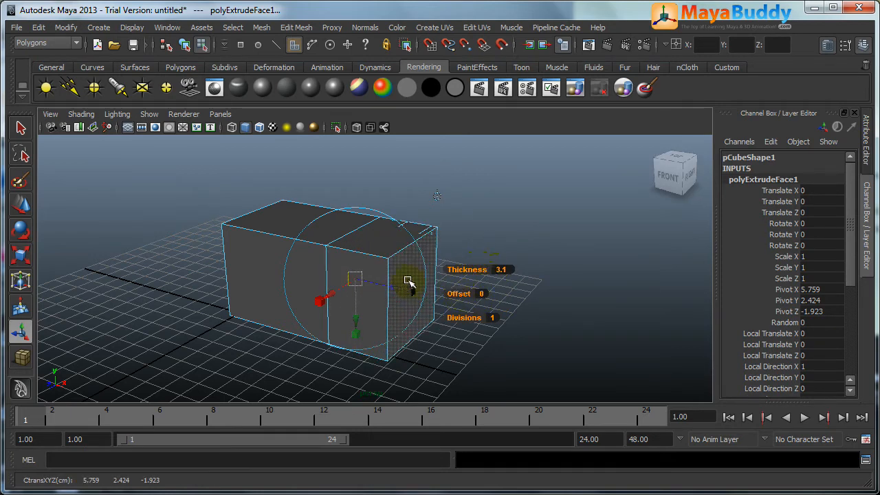
- Taper the extruded face to a small tip with an offset of 0.5, moving it outward by about 2.5 and scaling it down
{"action": "left_click_drag", "start_coordinate": [458, 293], "coordinate": [427, 300]}
{"action": "left_click_drag", "start_coordinate": [399, 344], "coordinate": [401, 318]}
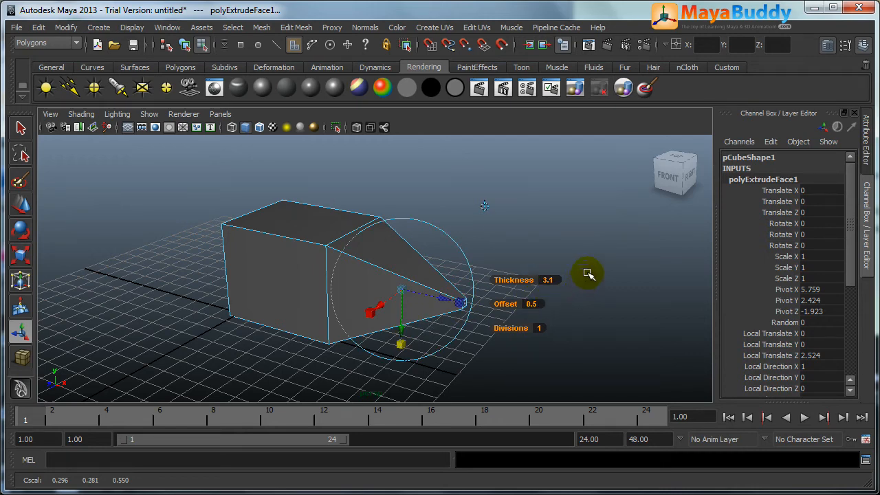
{"action": "left_click", "coordinate": [585, 272]}
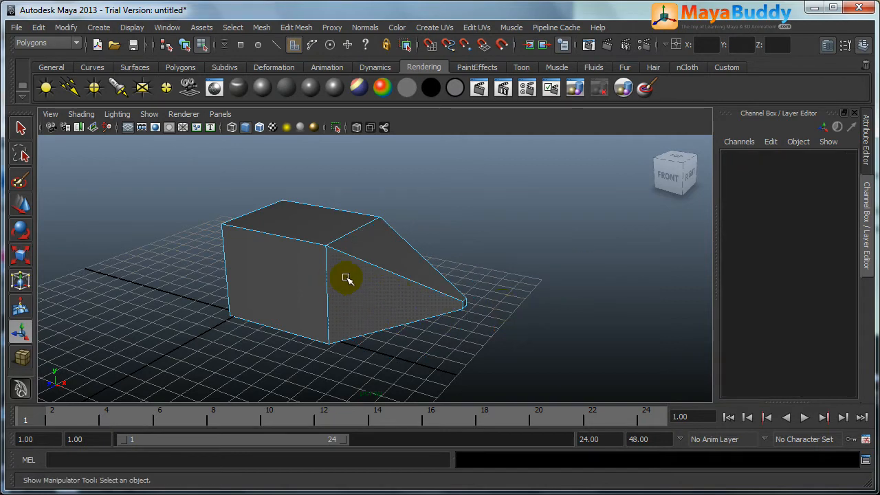
- Extrude the upper back edge of the tapered section outward by about 2.65 along its local Z
{"action": "right_click_drag", "start_coordinate": [392, 261], "coordinate": [393, 229]}
{"action": "left_click", "coordinate": [420, 250]}
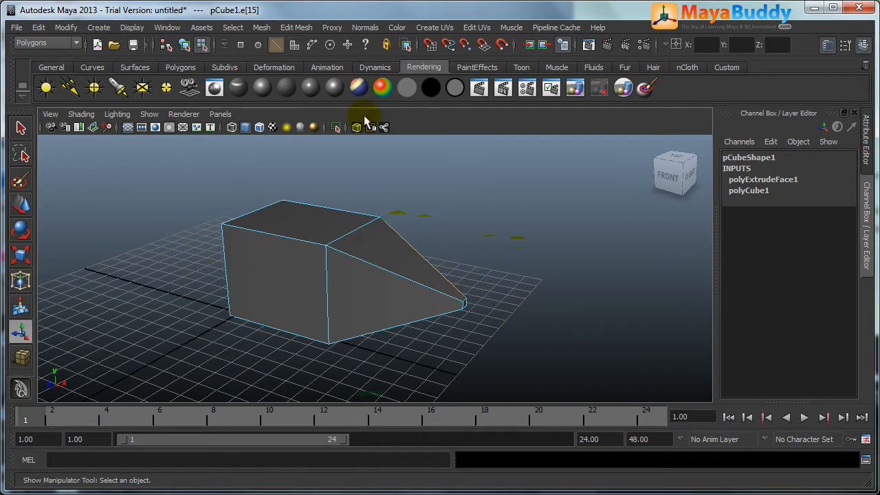
{"action": "left_click", "coordinate": [305, 29]}
{"action": "left_click", "coordinate": [307, 62]}
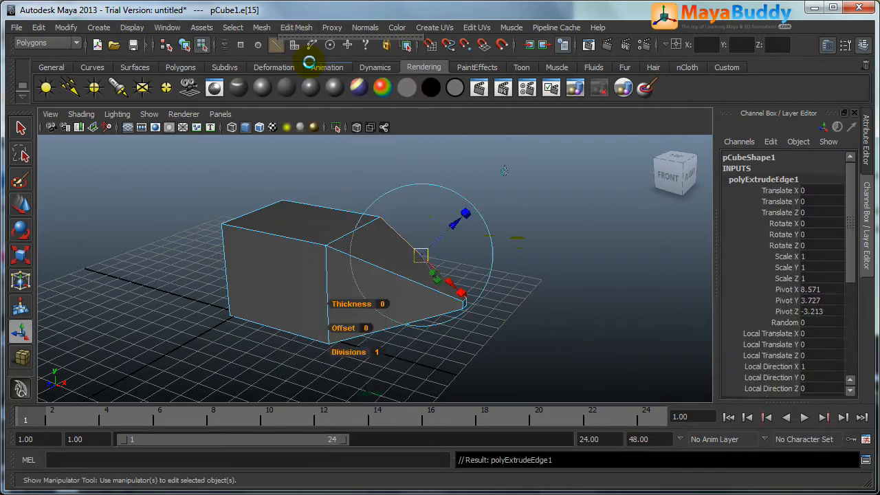
{"action": "left_click_drag", "start_coordinate": [453, 227], "coordinate": [507, 202]}
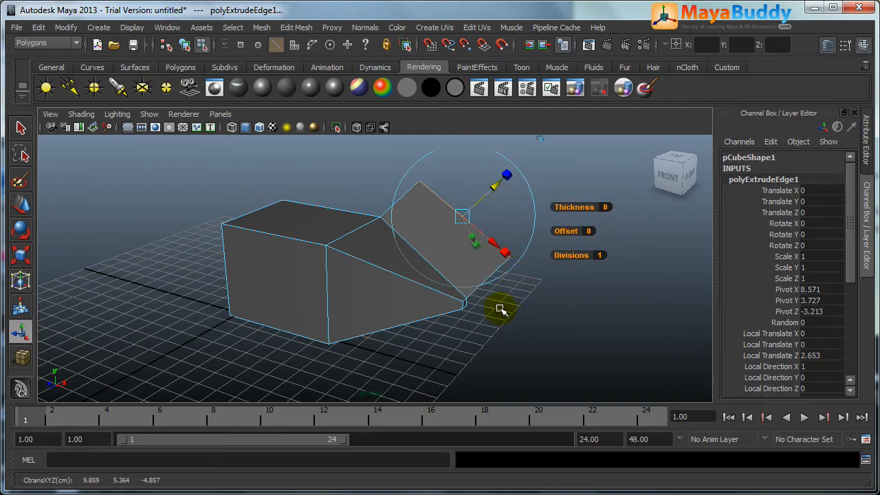
{"action": "left_click_drag", "start_coordinate": [500, 309], "coordinate": [470, 300], "text": "alt"}
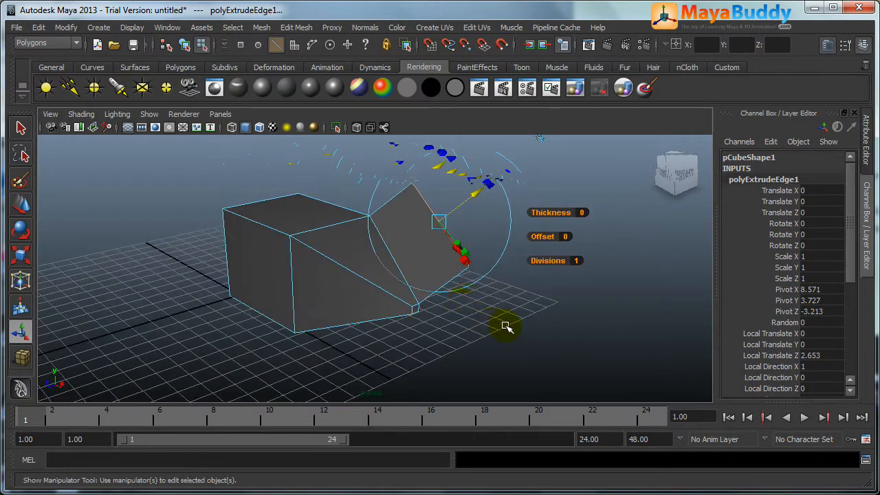
{"action": "left_click", "coordinate": [506, 328]}
- Extrude the top front corner vertex where the cube body meets the tapered section
{"action": "right_click_drag", "start_coordinate": [301, 235], "coordinate": [251, 233]}
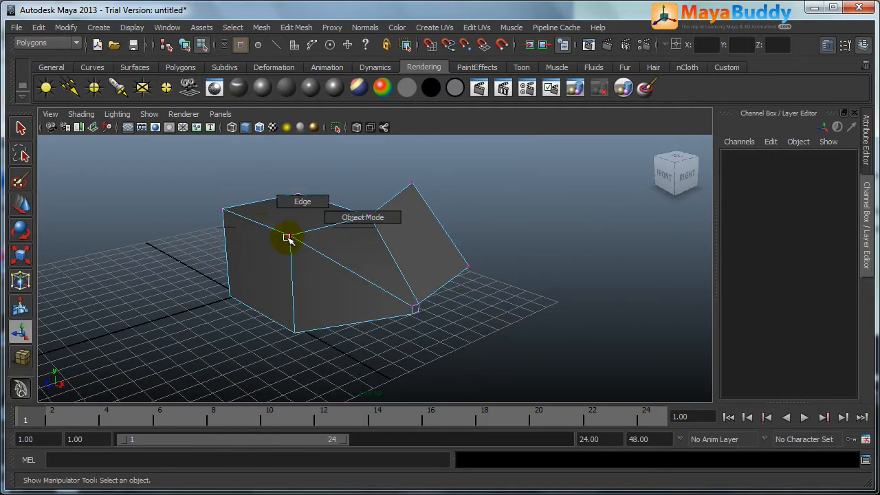
{"action": "left_click", "coordinate": [289, 236]}
{"action": "left_click_drag", "start_coordinate": [346, 286], "coordinate": [338, 305], "text": "alt"}
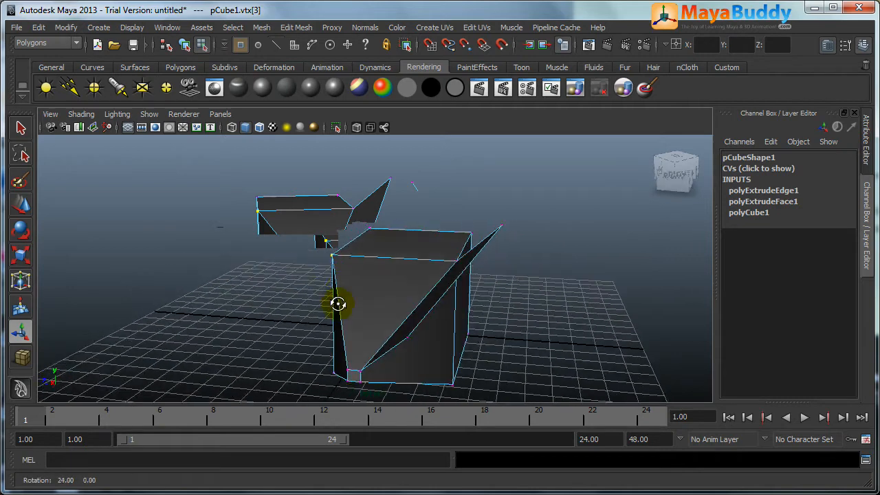
{"action": "left_click", "coordinate": [296, 27]}
{"action": "left_click", "coordinate": [316, 67]}
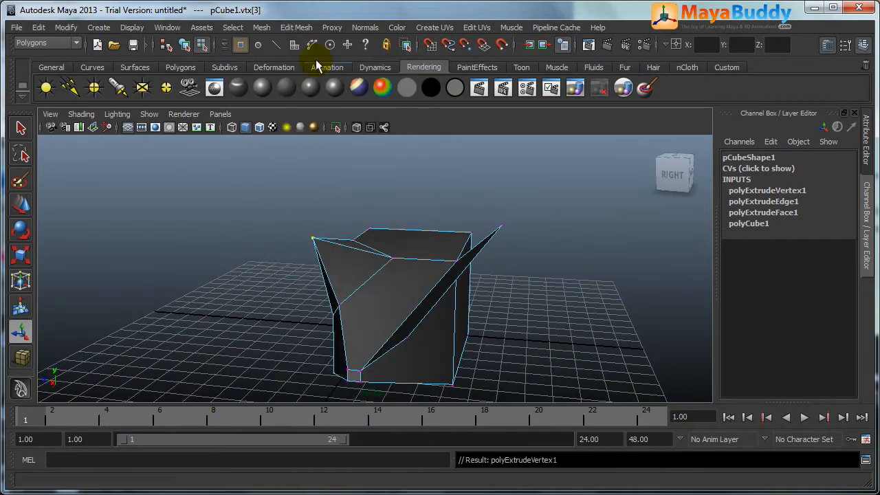
- Move the extruded vertex slightly farther out from the mesh and inspect the resulting spike from several angles
{"action": "key", "text": "w"}
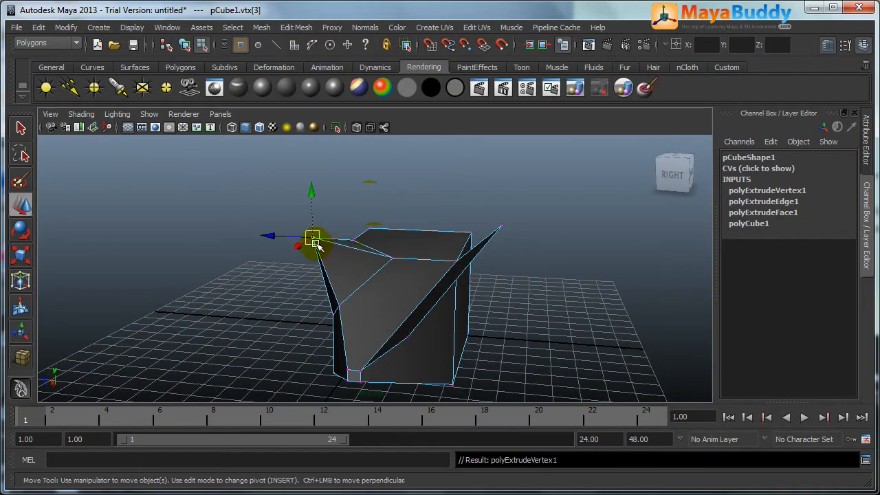
{"action": "mouse_move", "coordinate": [312, 240]}
{"action": "left_mouse_down"}
{"action": "mouse_move", "coordinate": [288, 231]}
{"action": "mouse_move", "coordinate": [298, 239]}
{"action": "left_mouse_up"}
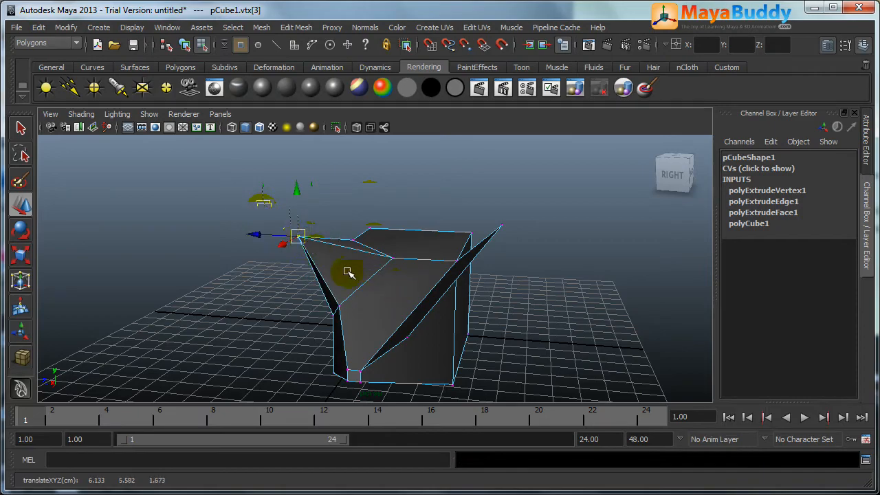
{"action": "left_click_drag", "start_coordinate": [349, 271], "coordinate": [526, 291], "text": "alt"}
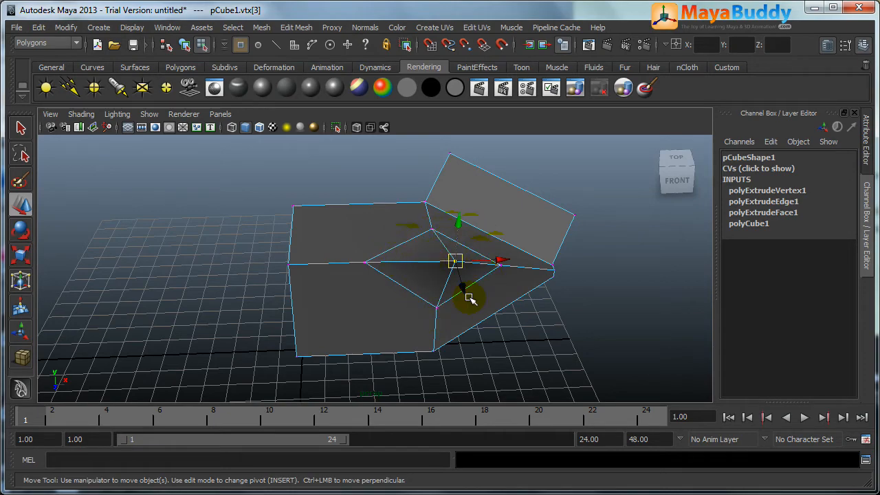
{"action": "left_click_drag", "start_coordinate": [411, 291], "coordinate": [549, 249], "text": "alt"}
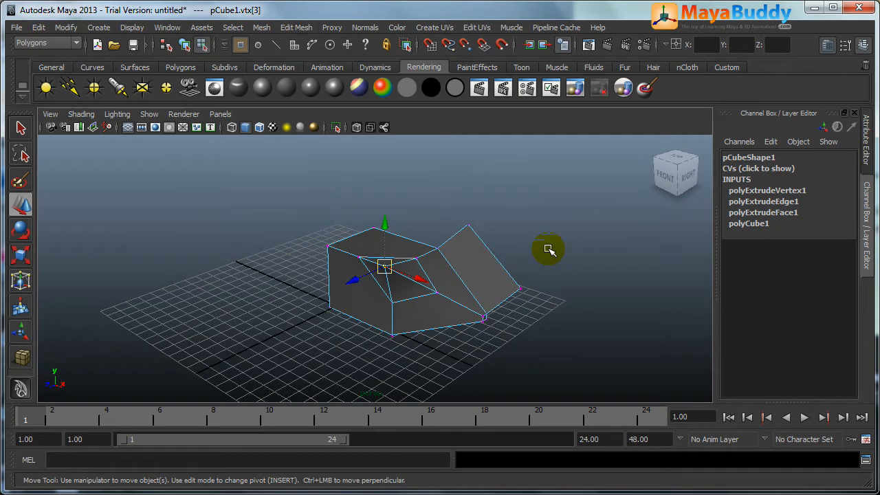
- Return the mesh to object mode and select it as a whole
{"action": "left_click", "coordinate": [560, 246]}
{"action": "right_click_drag", "start_coordinate": [436, 250], "coordinate": [493, 234]}
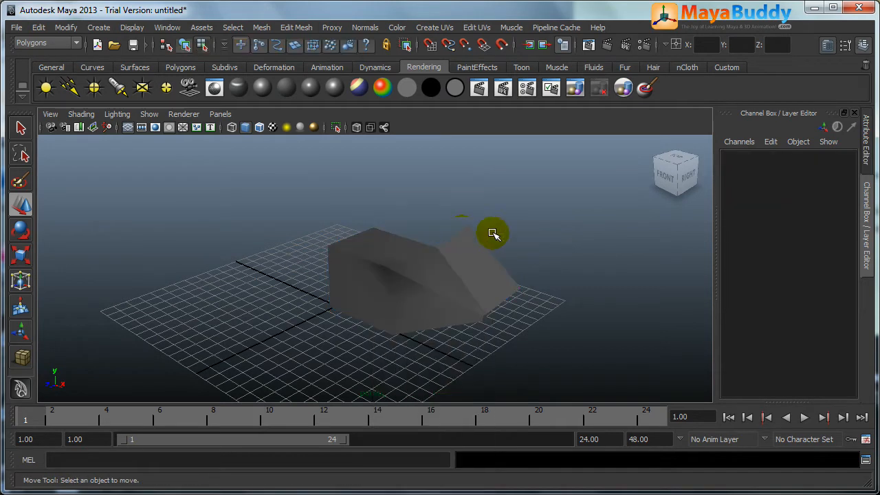
{"action": "left_click", "coordinate": [444, 282]}
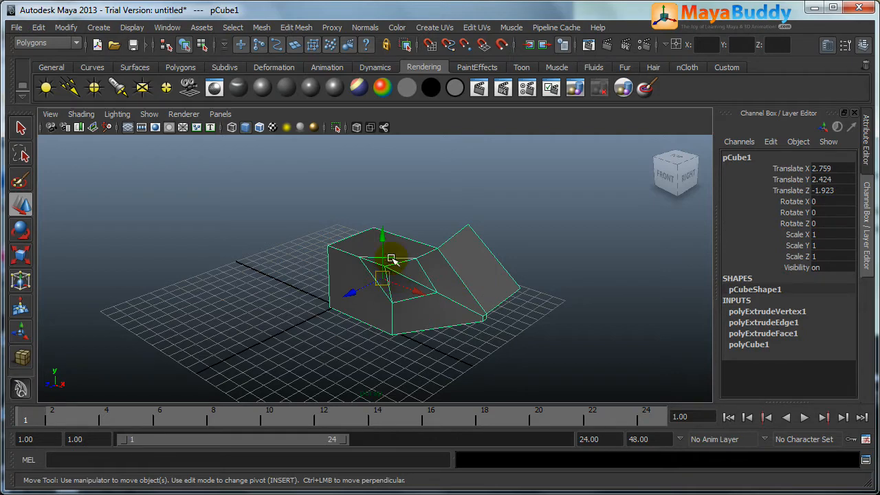
{"action": "left_click", "coordinate": [296, 28]}
{"action": "key", "text": "Escape"}
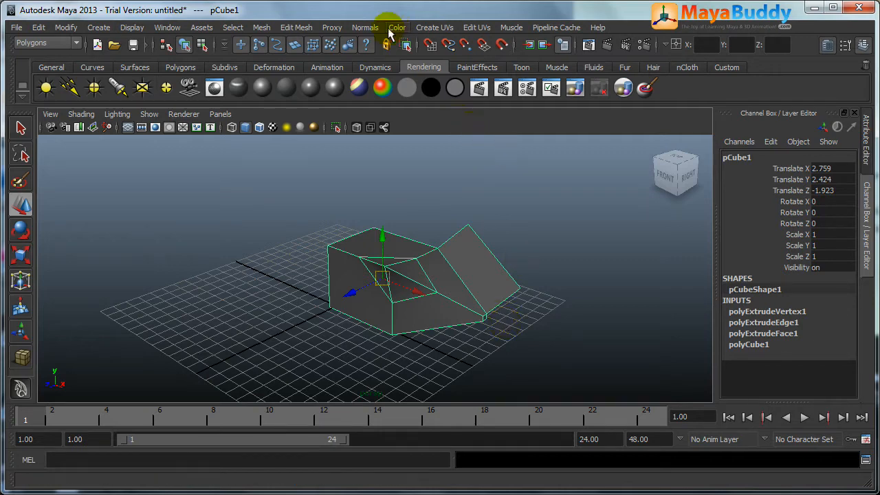
{"action": "left_click", "coordinate": [296, 28]}
{"action": "left_click", "coordinate": [390, 201]}
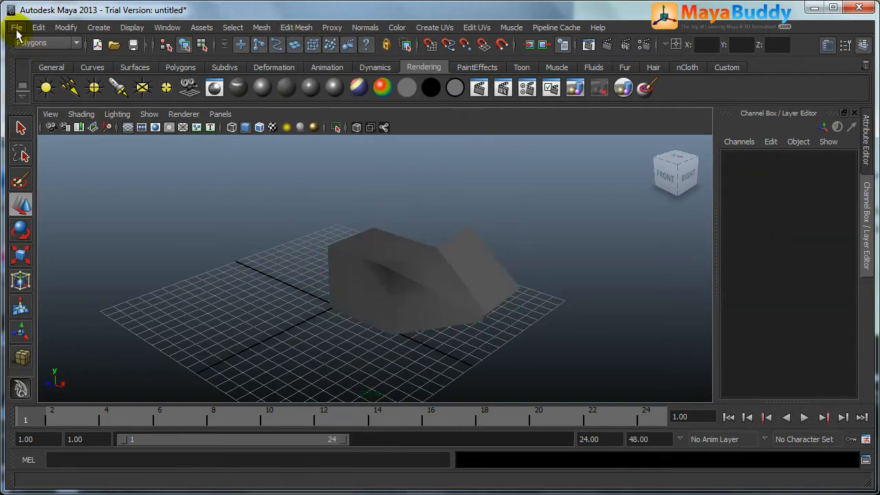
- Start a new scene without saving the changes to the current one
{"action": "left_click", "coordinate": [16, 27]}
{"action": "left_click", "coordinate": [28, 44]}
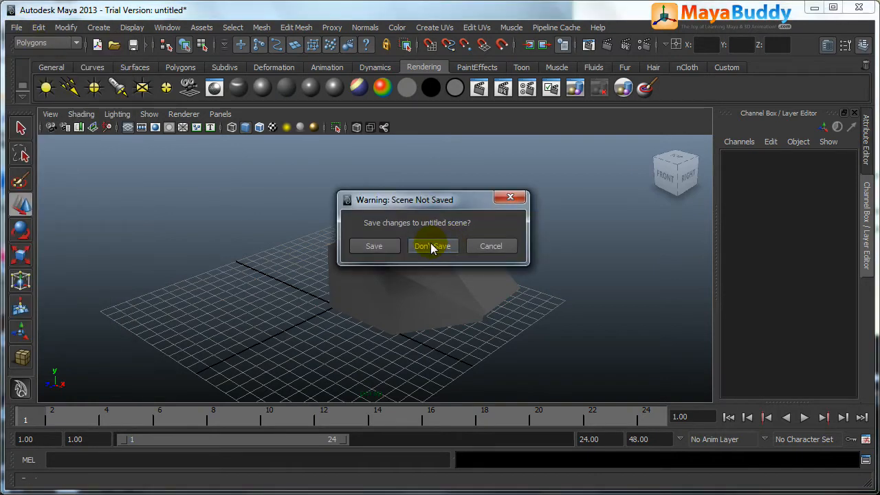
{"action": "left_click", "coordinate": [432, 246]}
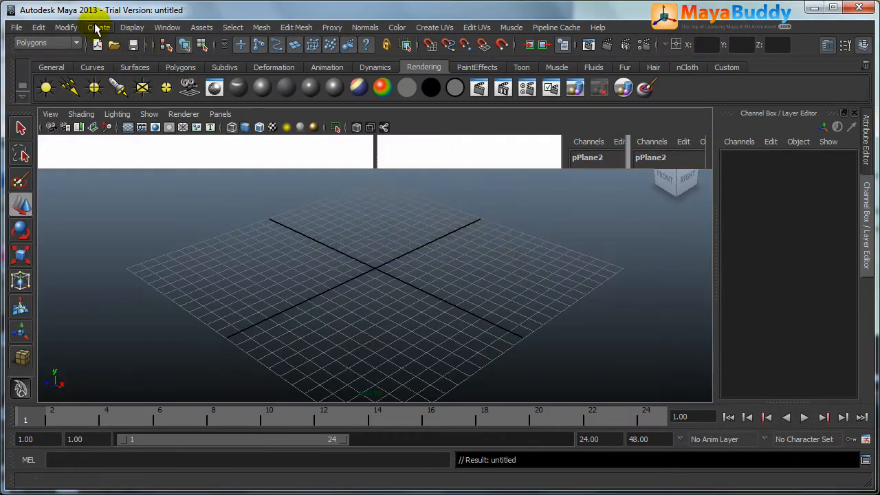
- Create a square polygon plane centred near the grid origin and display it shaded
{"action": "left_click", "coordinate": [97, 28]}
{"action": "mouse_move", "coordinate": [135, 66]}
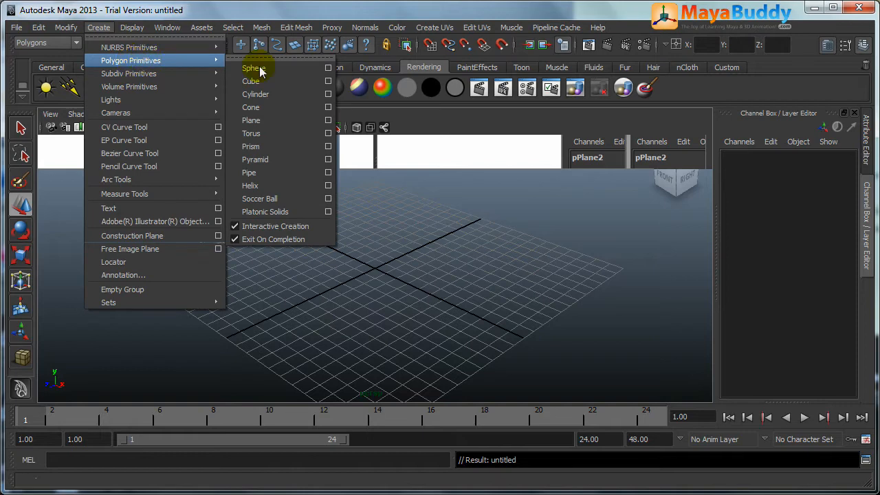
{"action": "left_click", "coordinate": [252, 121]}
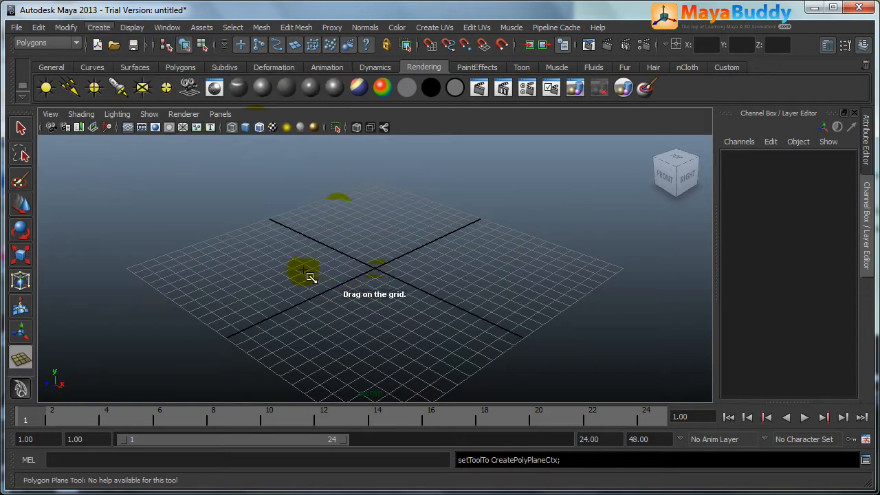
{"action": "left_click_drag", "start_coordinate": [295, 269], "coordinate": [455, 276]}
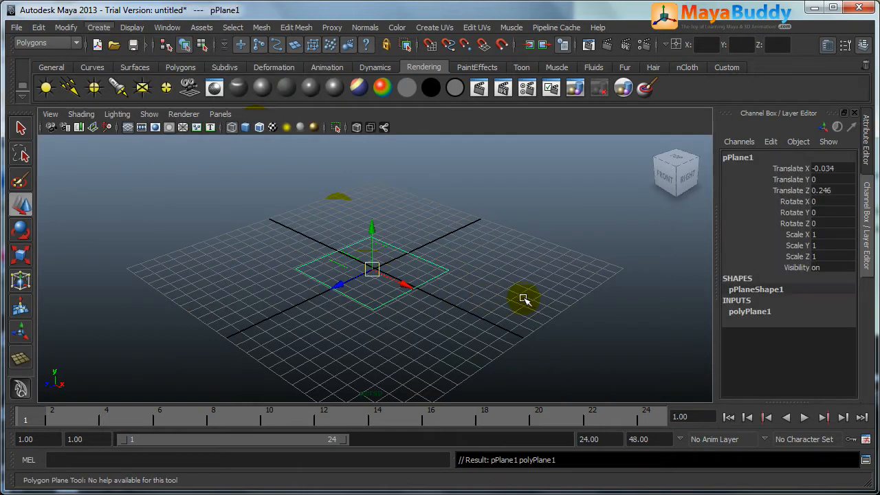
{"action": "key", "text": "5"}
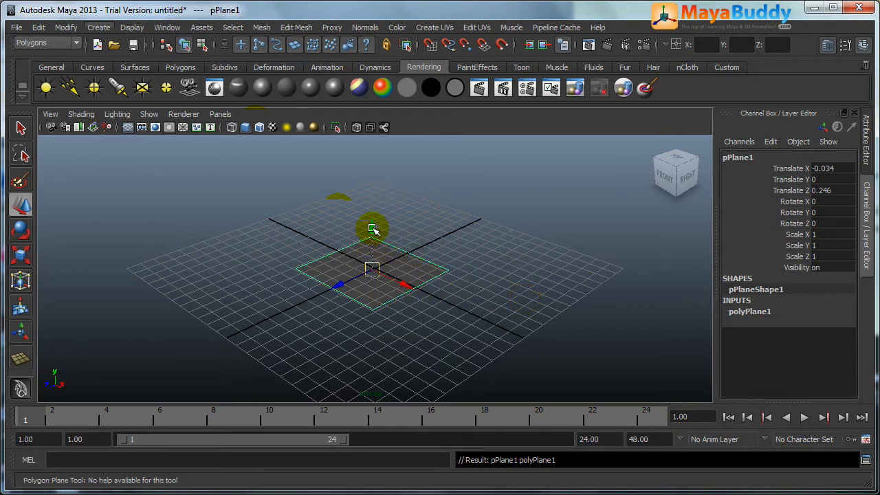
- Raise the plane above the grid to about 0.544 in Y
{"action": "left_click_drag", "start_coordinate": [373, 230], "coordinate": [373, 220]}
{"action": "left_click_drag", "start_coordinate": [410, 247], "coordinate": [410, 275], "text": "alt"}
{"action": "scroll", "coordinate": [431, 275], "scroll_direction": "up", "scroll_amount": 4}
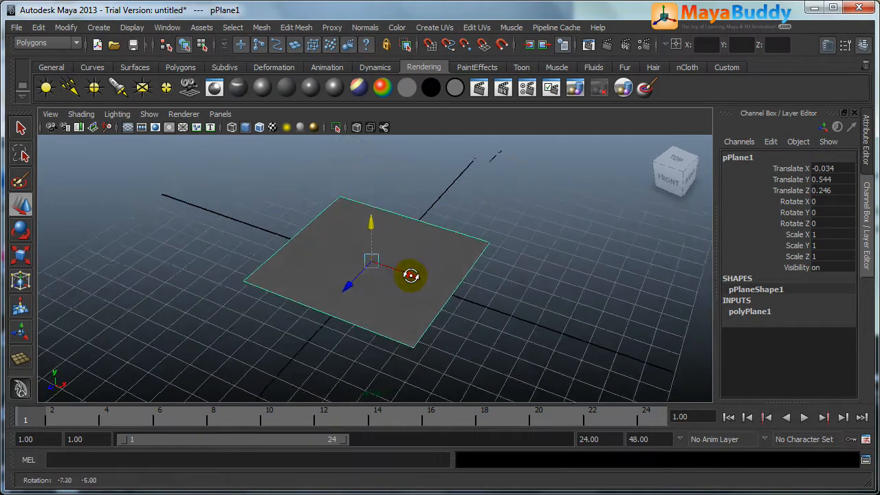
{"action": "scroll", "coordinate": [414, 274], "scroll_direction": "up", "scroll_amount": 3}
- Set the plane's width and height subdivisions to 4 each
{"action": "left_click", "coordinate": [750, 313]}
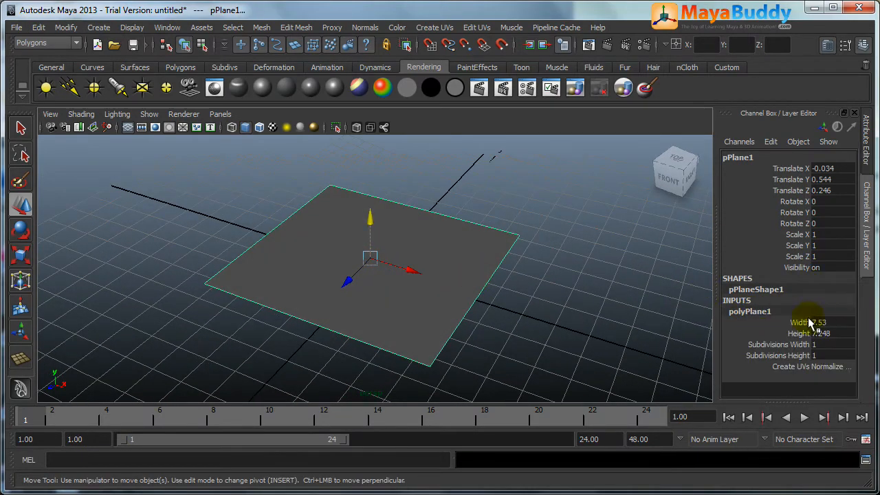
{"action": "left_click_drag", "start_coordinate": [798, 346], "coordinate": [791, 355]}
{"action": "middle_click_drag", "start_coordinate": [495, 326], "coordinate": [517, 324]}
{"action": "left_click", "coordinate": [628, 330]}
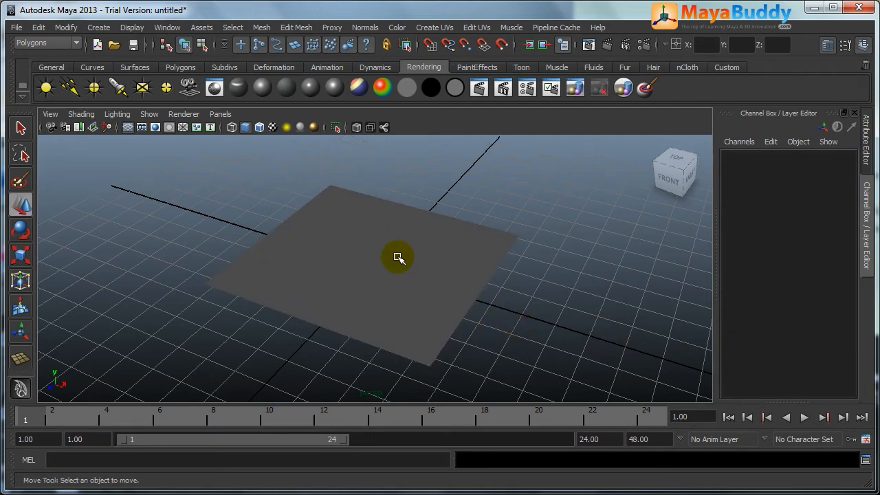
- Select three adjoining inner faces of the plane in an L shape and extrude them upward about 1.8 units along their local Z
{"action": "left_click", "coordinate": [398, 256]}
{"action": "right_click_drag", "start_coordinate": [388, 253], "coordinate": [388, 282]}
{"action": "left_click", "coordinate": [364, 239]}
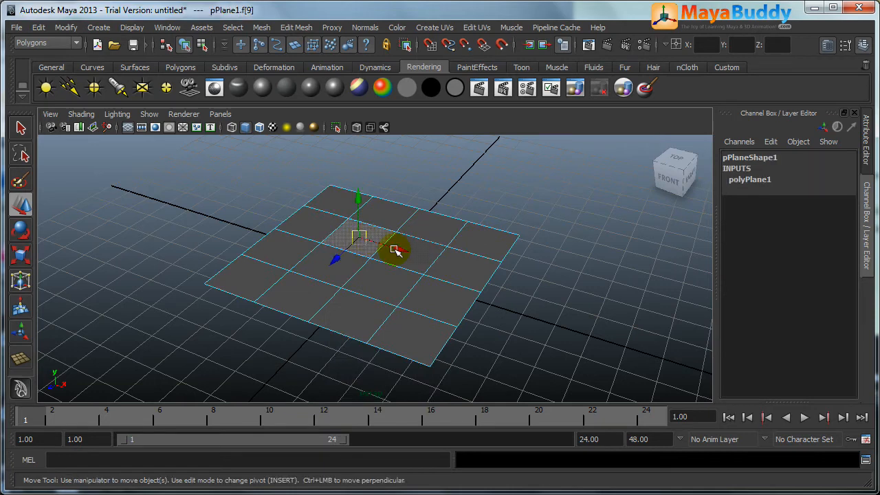
{"action": "left_click", "coordinate": [393, 281]}
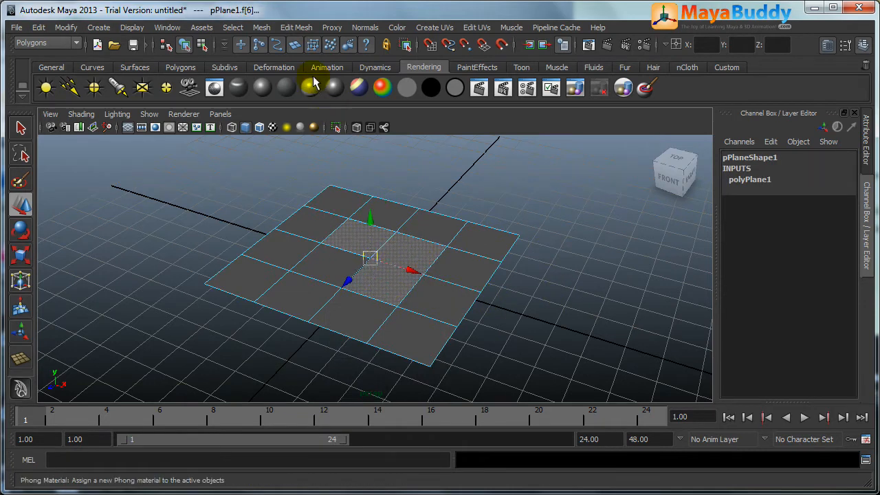
{"action": "left_click", "coordinate": [296, 28]}
{"action": "left_click", "coordinate": [304, 62]}
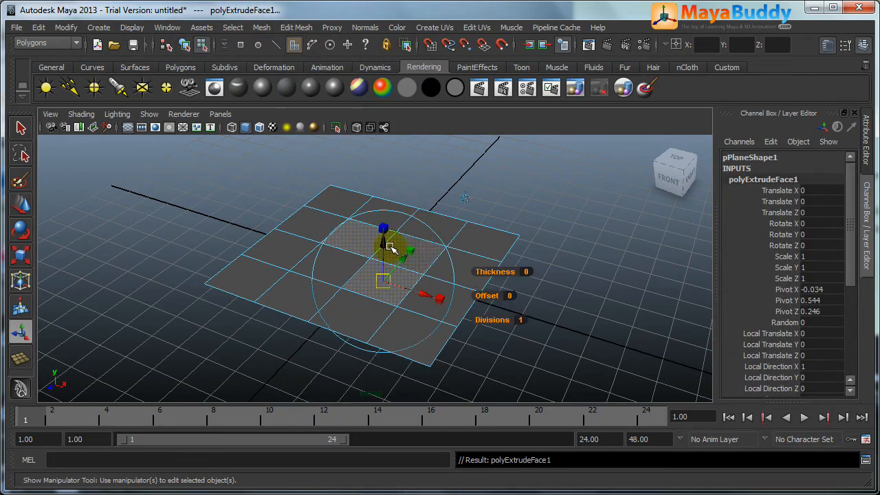
{"action": "left_click_drag", "start_coordinate": [384, 245], "coordinate": [379, 197]}
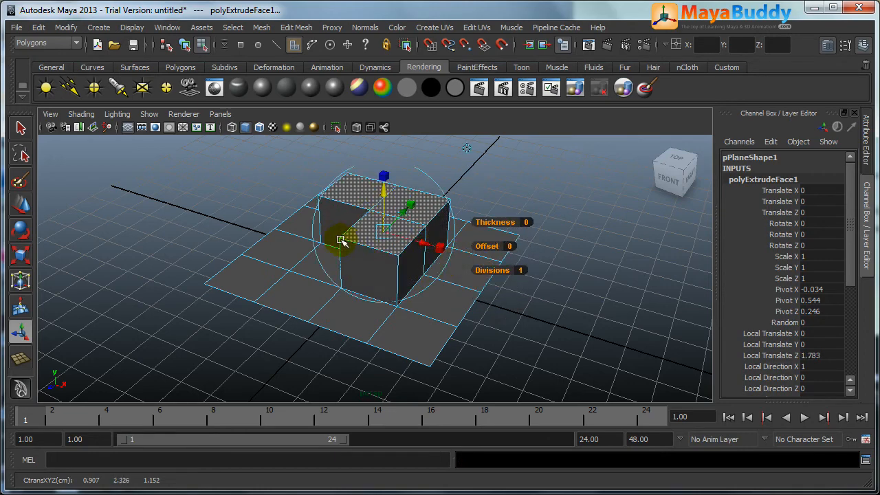
{"action": "left_click_drag", "start_coordinate": [340, 238], "coordinate": [416, 255], "text": "alt"}
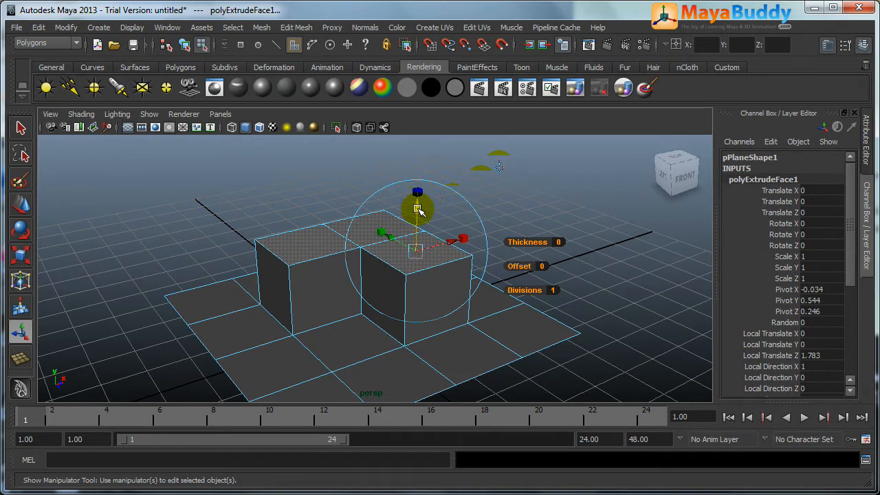
{"action": "left_click_drag", "start_coordinate": [417, 204], "coordinate": [413, 206]}
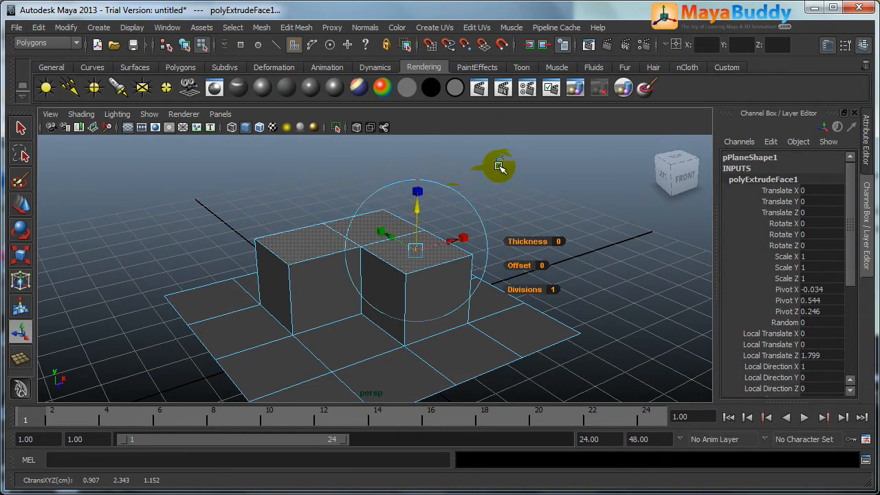
- Raise the extruded faces about 0.435 in Y with the manipulator in world mode, and return it to local mode
{"action": "left_click", "coordinate": [500, 167]}
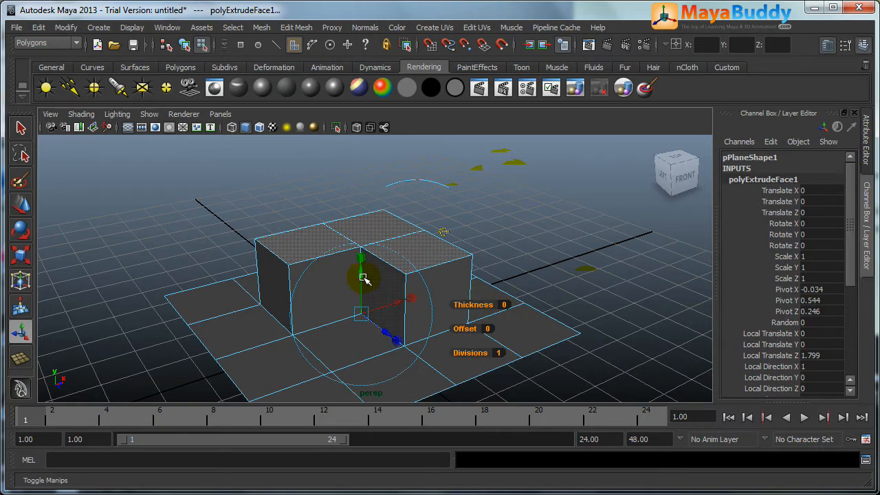
{"action": "left_click_drag", "start_coordinate": [364, 278], "coordinate": [362, 260]}
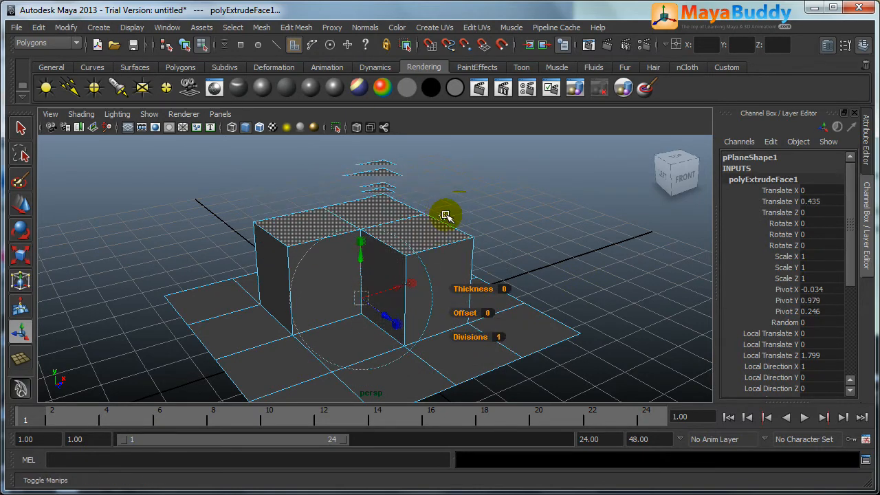
{"action": "left_click_drag", "start_coordinate": [446, 216], "coordinate": [425, 223]}
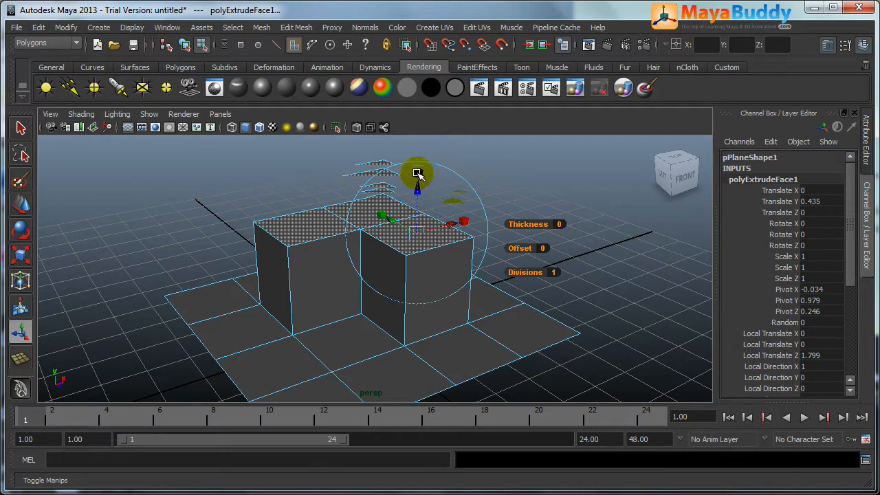
- Try scaling the extruded top faces down uniformly in local mode, and undo the scaling
{"action": "left_click_drag", "start_coordinate": [417, 173], "coordinate": [417, 234]}
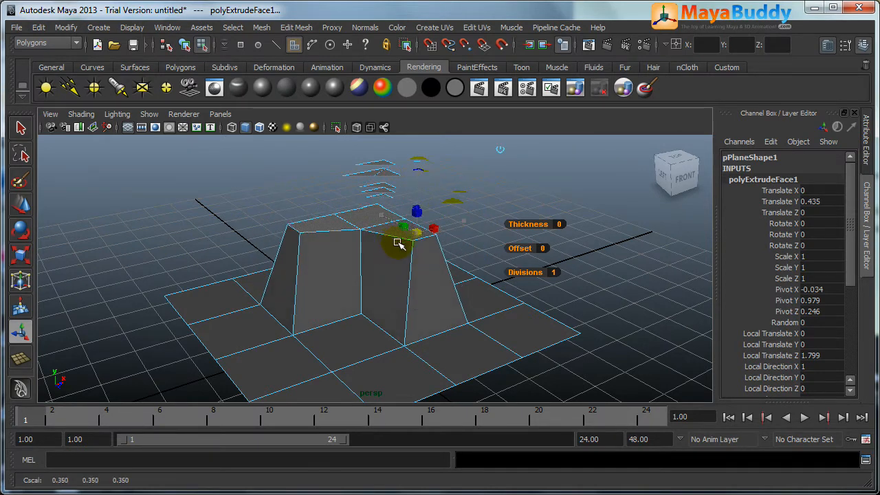
{"action": "left_click_drag", "start_coordinate": [398, 242], "coordinate": [391, 281]}
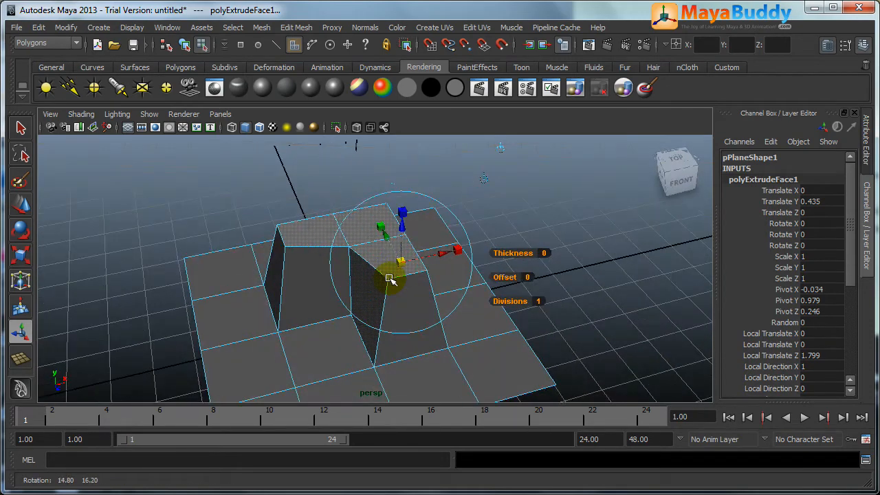
{"action": "key", "text": "ctrl+z"}
- Scale the extruded faces uniformly to about 0.633 with the manipulator in world mode
{"action": "left_click", "coordinate": [481, 181]}
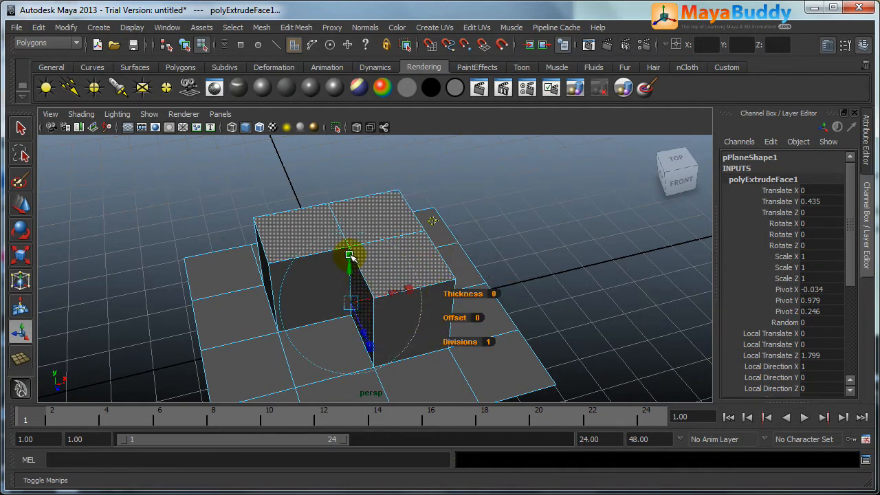
{"action": "left_click_drag", "start_coordinate": [350, 303], "coordinate": [365, 286]}
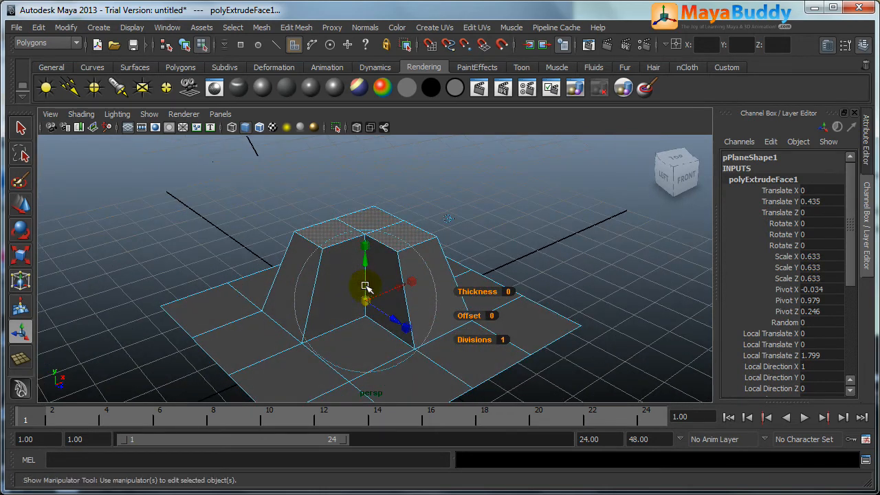
- Try rotating the extruded faces about 17.7 degrees around the world X axis, and undo the rotation
{"action": "left_click", "coordinate": [301, 272]}
{"action": "left_click_drag", "start_coordinate": [386, 269], "coordinate": [392, 289]}
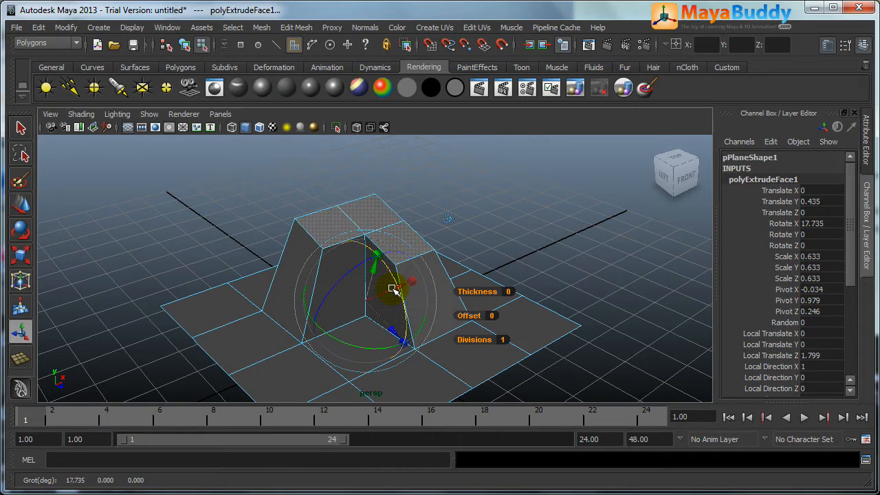
{"action": "key", "text": "ctrl+z"}
- Try rotating the extruded faces slightly around X in local mode, and switch the manipulator back to world mode
{"action": "left_click", "coordinate": [448, 222]}
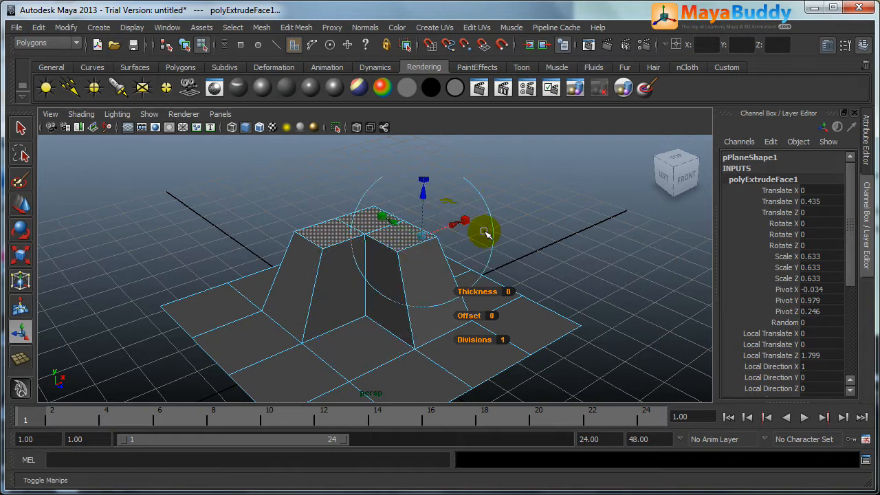
{"action": "left_click", "coordinate": [478, 197]}
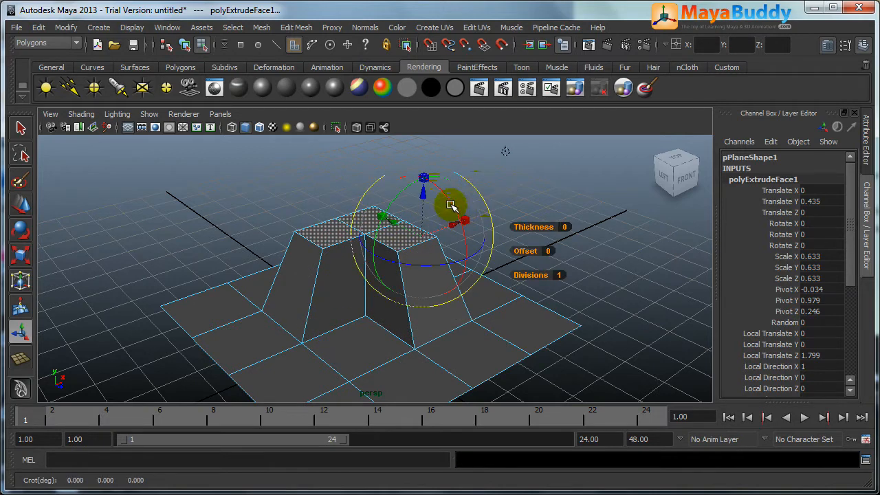
{"action": "mouse_move", "coordinate": [454, 217]}
{"action": "left_mouse_down"}
{"action": "mouse_move", "coordinate": [456, 248]}
{"action": "mouse_move", "coordinate": [433, 169]}
{"action": "mouse_move", "coordinate": [448, 255]}
{"action": "mouse_move", "coordinate": [448, 202]}
{"action": "left_mouse_up"}
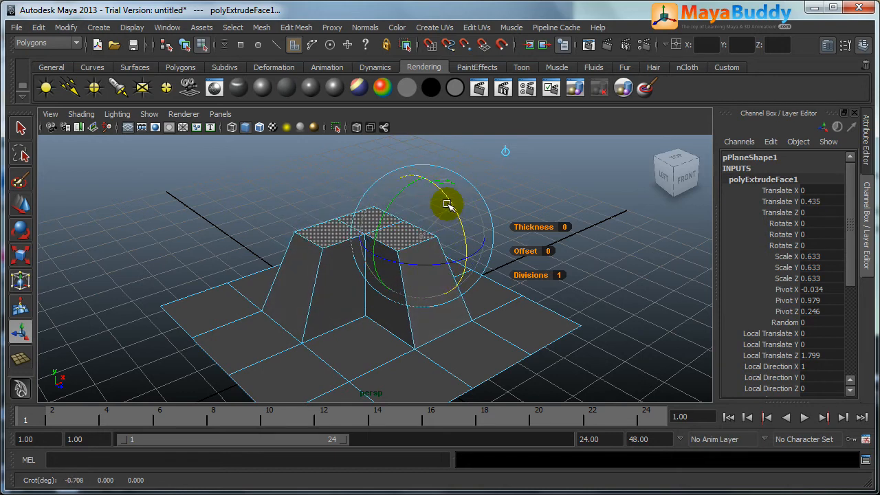
{"action": "left_click", "coordinate": [506, 151]}
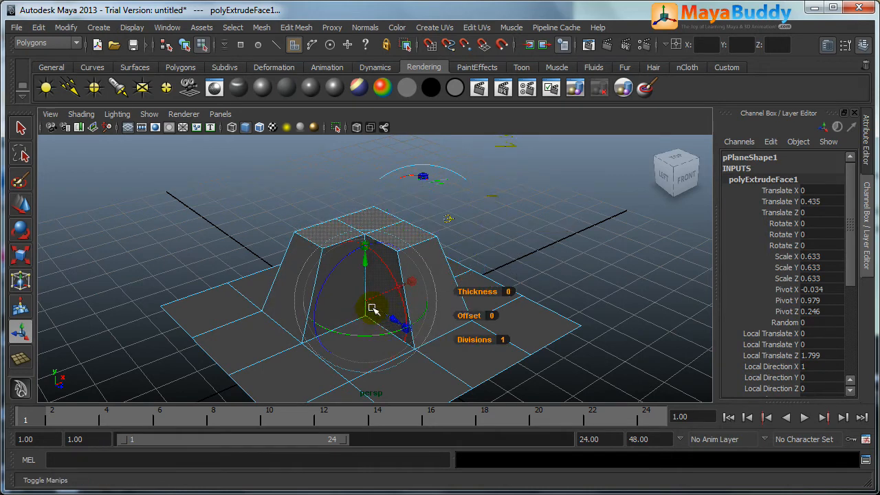
- Set the extrusion's thickness to 0.6 and return the plane to object mode
{"action": "left_click_drag", "start_coordinate": [478, 292], "coordinate": [547, 303]}
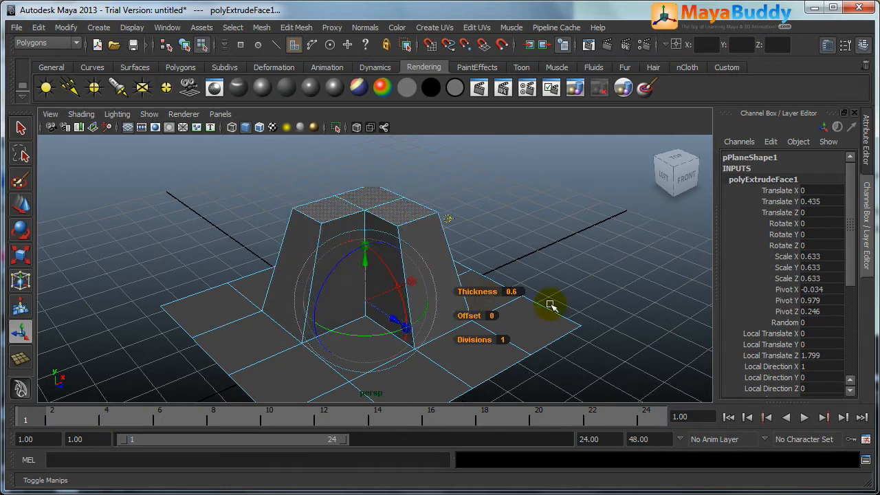
{"action": "left_click", "coordinate": [603, 303]}
{"action": "right_click_drag", "start_coordinate": [399, 232], "coordinate": [481, 211]}
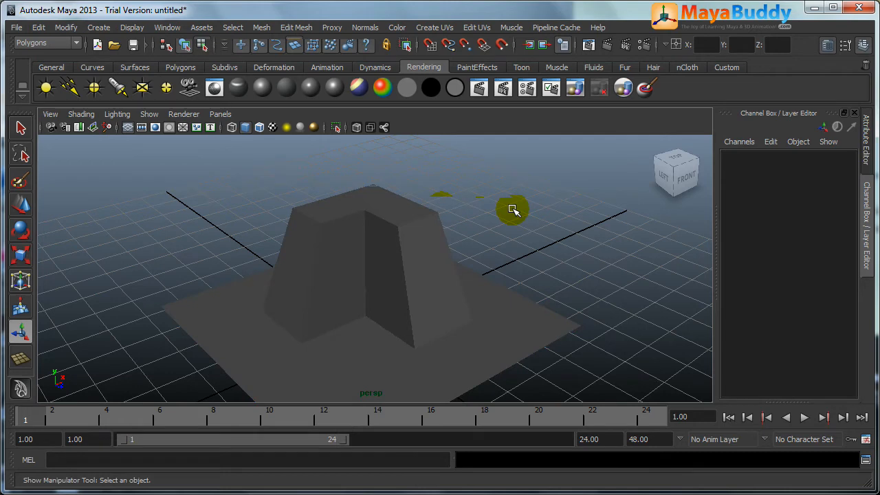
- Select the whole extruded plane and delete it from the scene
{"action": "left_click", "coordinate": [464, 309]}
{"action": "scroll", "coordinate": [463, 311], "scroll_direction": "down", "scroll_amount": 3}
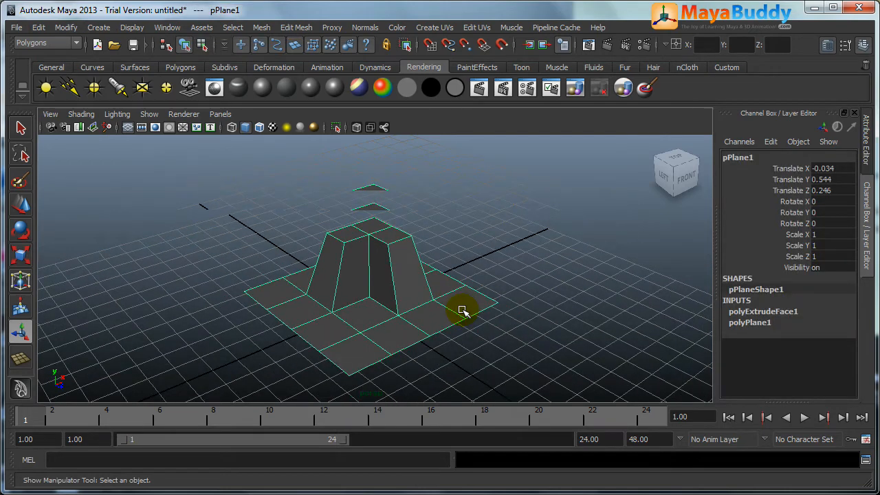
{"action": "scroll", "coordinate": [415, 305], "scroll_direction": "up", "scroll_amount": 4}
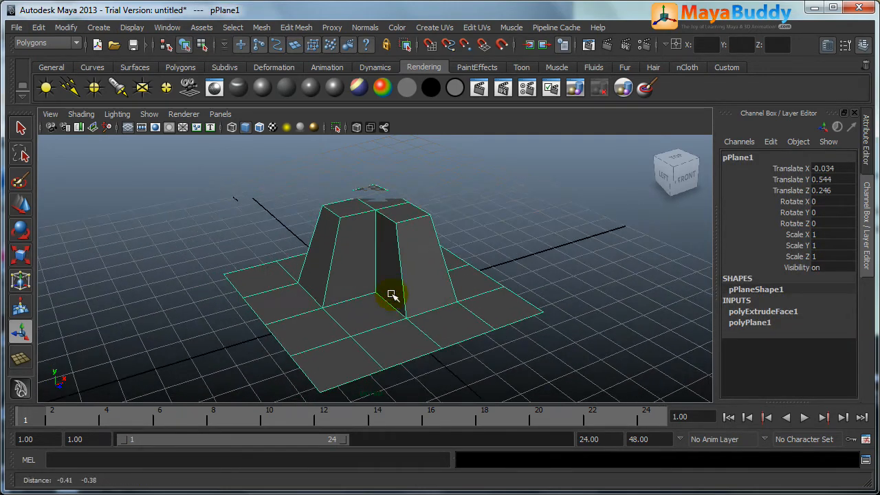
{"action": "left_click", "coordinate": [485, 232]}
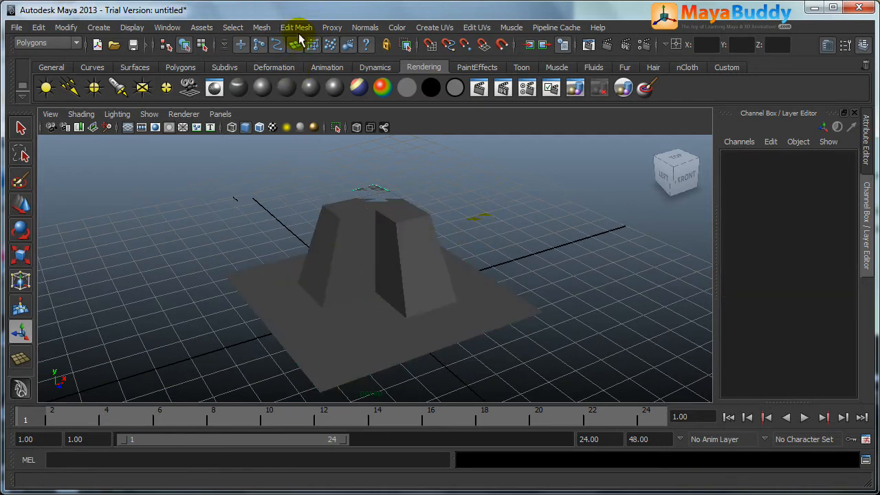
{"action": "left_click", "coordinate": [419, 269]}
{"action": "scroll", "coordinate": [454, 323], "scroll_direction": "down", "scroll_amount": 2}
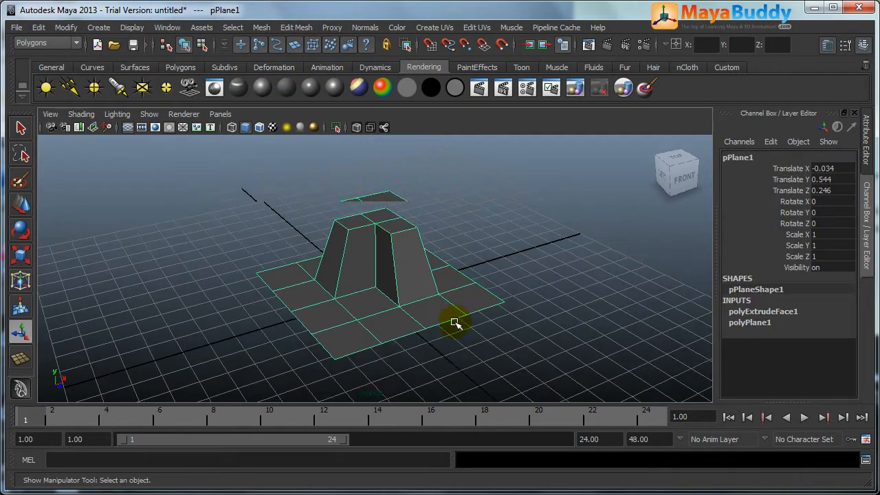
{"action": "left_click", "coordinate": [511, 255]}
{"action": "left_click", "coordinate": [476, 310]}
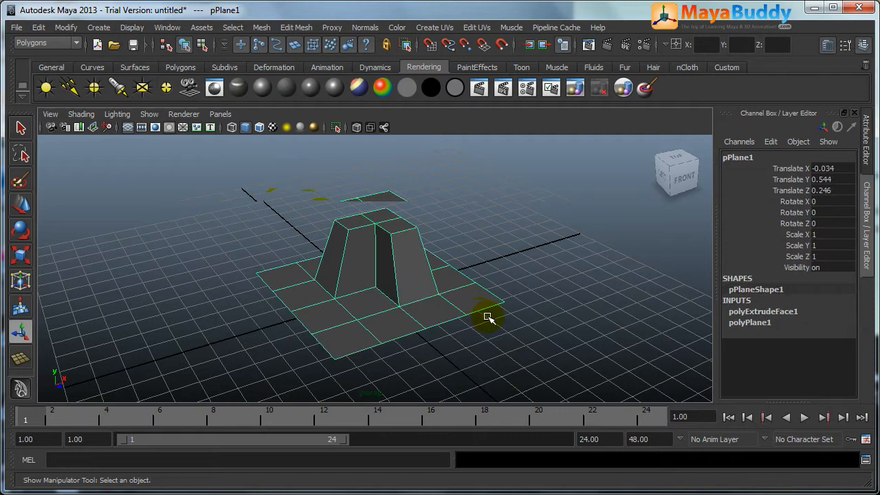
{"action": "key", "text": "Delete"}
- Create a polygon cube resting on the grid beside the origin, centred at about X -3.39 and Z 0.88
{"action": "left_click", "coordinate": [98, 27]}
{"action": "mouse_move", "coordinate": [145, 64]}
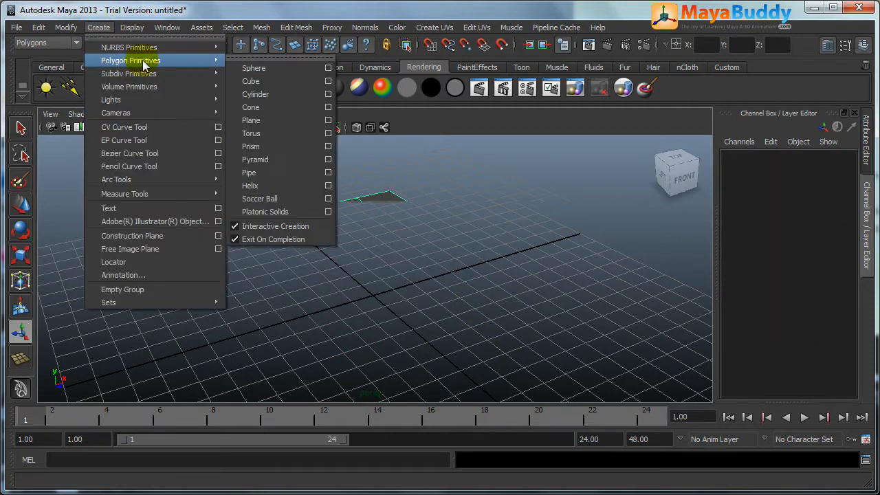
{"action": "left_click", "coordinate": [261, 81]}
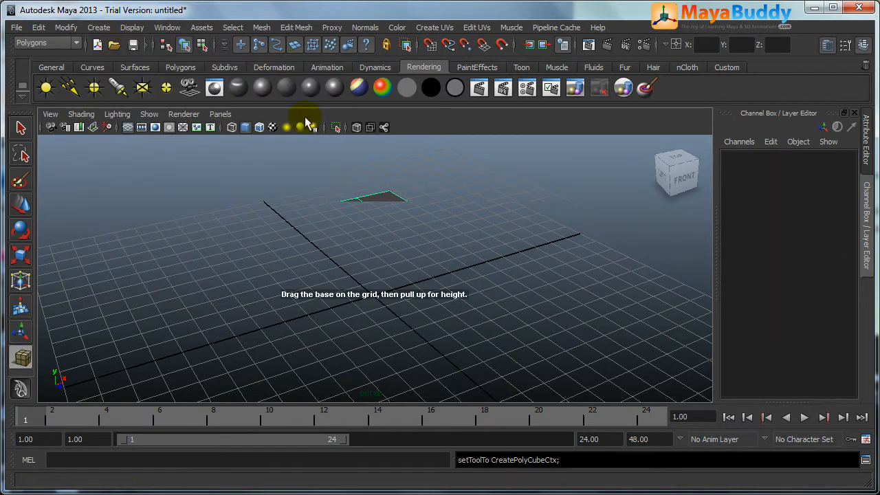
{"action": "left_click_drag", "start_coordinate": [329, 299], "coordinate": [303, 255]}
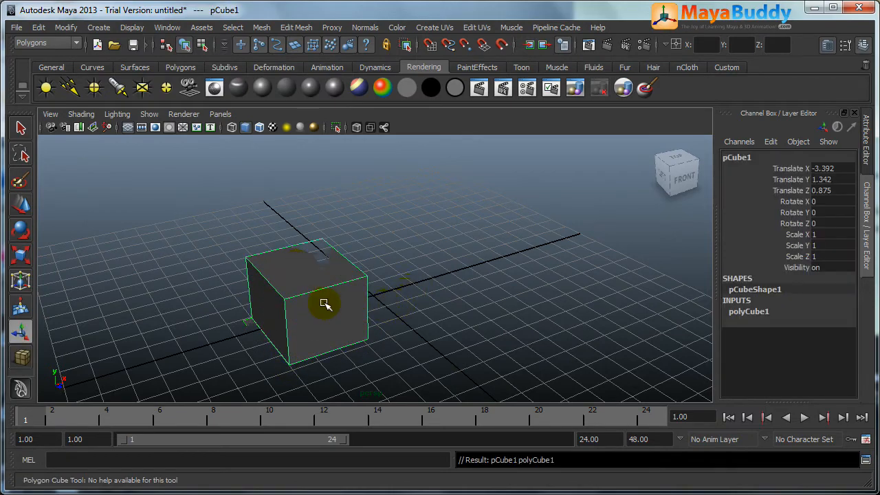
- Open the option settings of the Extrude command with the cube selected
{"action": "left_click_drag", "start_coordinate": [324, 304], "coordinate": [354, 277], "text": "alt"}
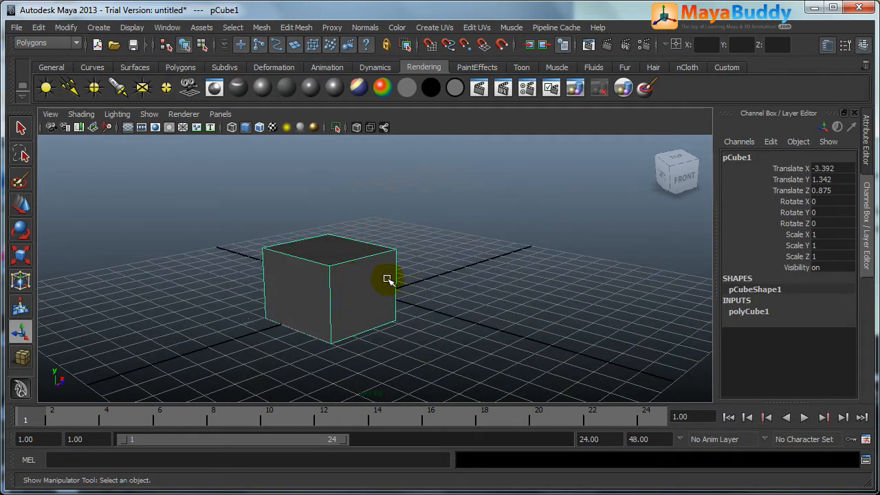
{"action": "middle_click_drag", "start_coordinate": [387, 279], "coordinate": [419, 239], "text": "alt"}
{"action": "left_click_drag", "start_coordinate": [387, 256], "coordinate": [410, 272], "text": "alt"}
{"action": "right_click_drag", "start_coordinate": [411, 272], "coordinate": [434, 257], "text": "alt"}
{"action": "middle_click_drag", "start_coordinate": [434, 258], "coordinate": [405, 269], "text": "alt"}
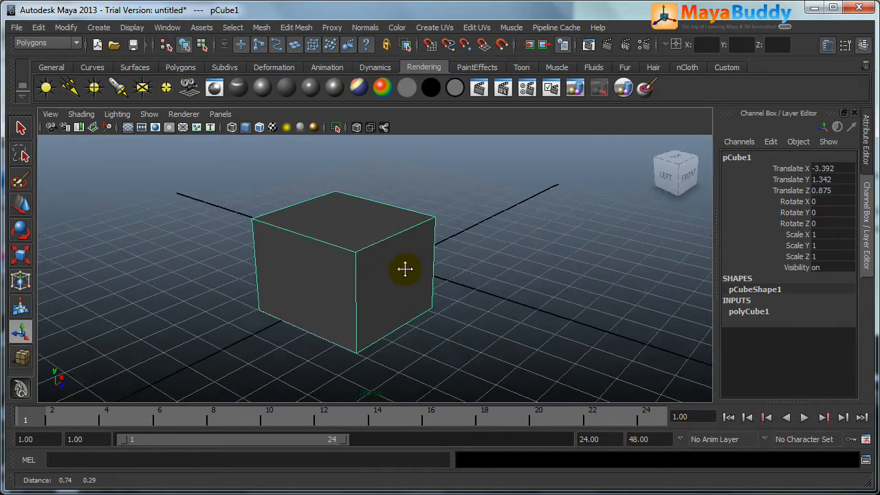
{"action": "left_click_drag", "start_coordinate": [405, 269], "coordinate": [399, 268], "text": "alt"}
{"action": "left_click", "coordinate": [297, 27]}
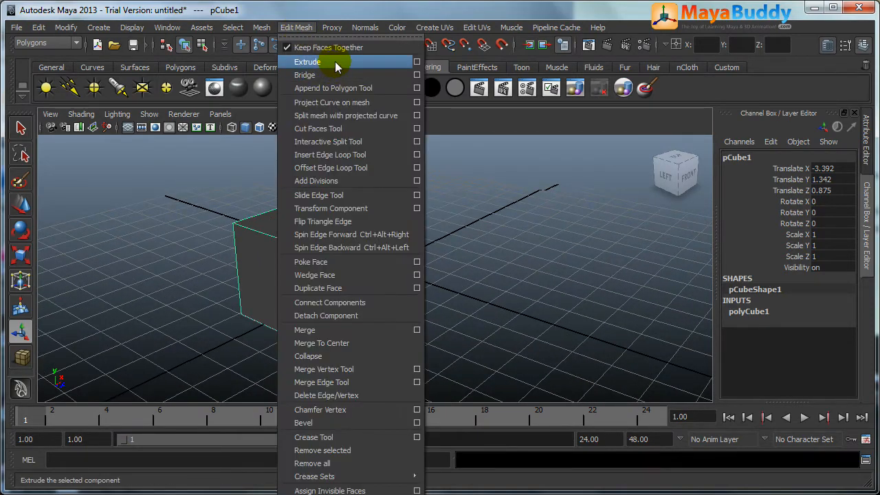
{"action": "left_click", "coordinate": [417, 61]}
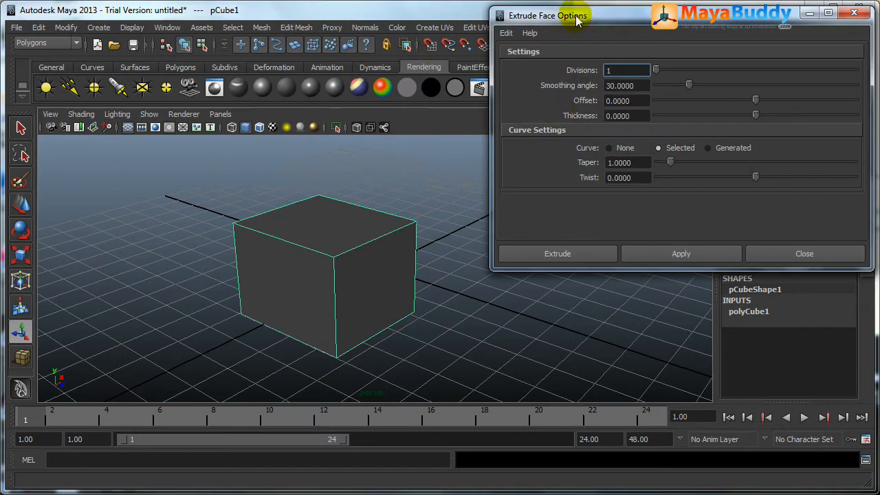
- Move the Extrude options window nearer the cube and review its offset and smoothing angle settings
{"action": "left_click_drag", "start_coordinate": [576, 21], "coordinate": [522, 85]}
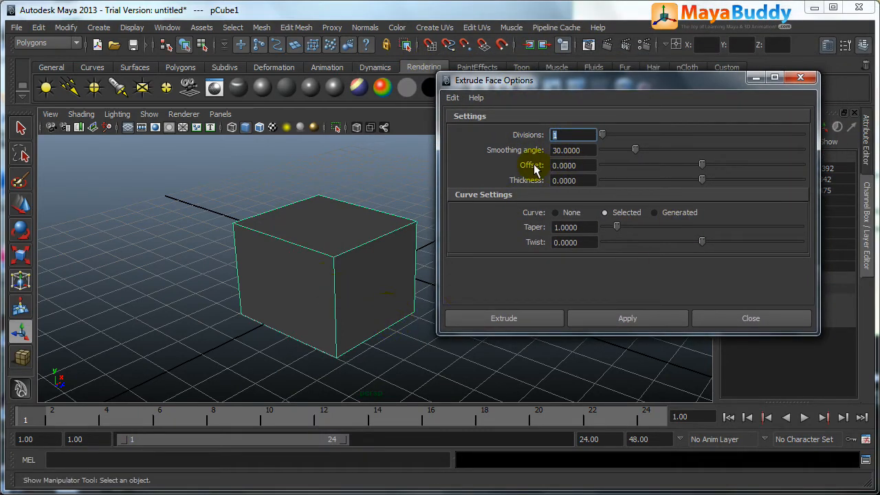
{"action": "left_click", "coordinate": [590, 166]}
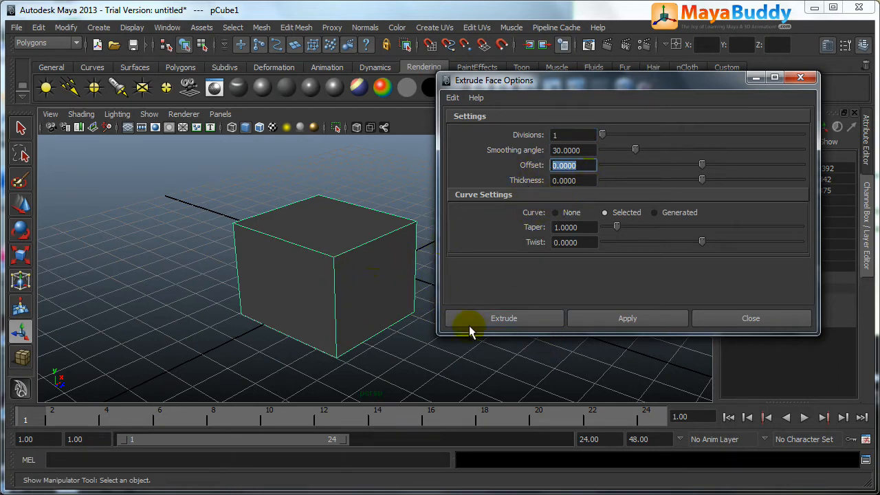
{"action": "left_click", "coordinate": [587, 150]}
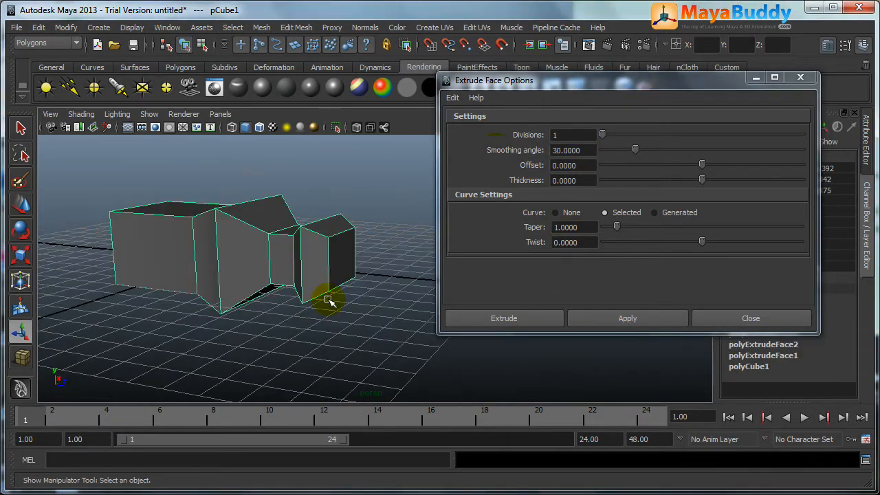
- Select the end face of the extruded cube in face mode and set the Extrude smoothing angle to 180
{"action": "scroll", "coordinate": [324, 296], "scroll_direction": "up", "scroll_amount": 5}
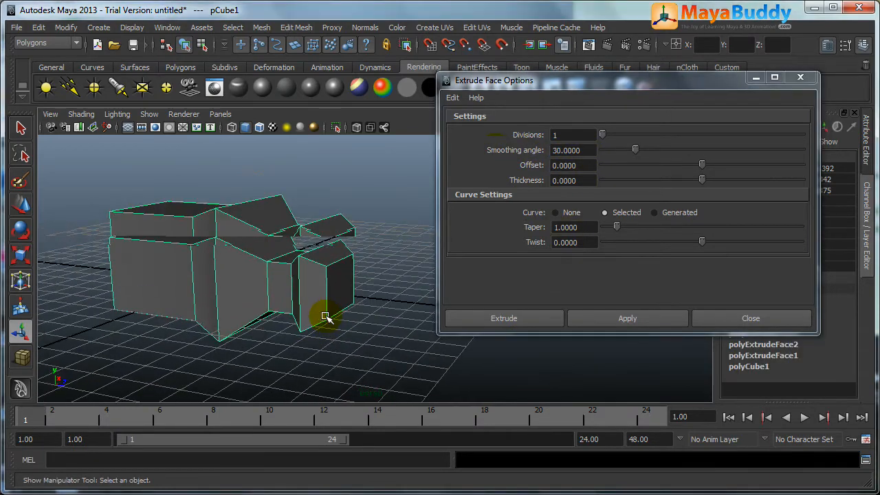
{"action": "right_click", "coordinate": [324, 288]}
{"action": "left_click", "coordinate": [324, 320]}
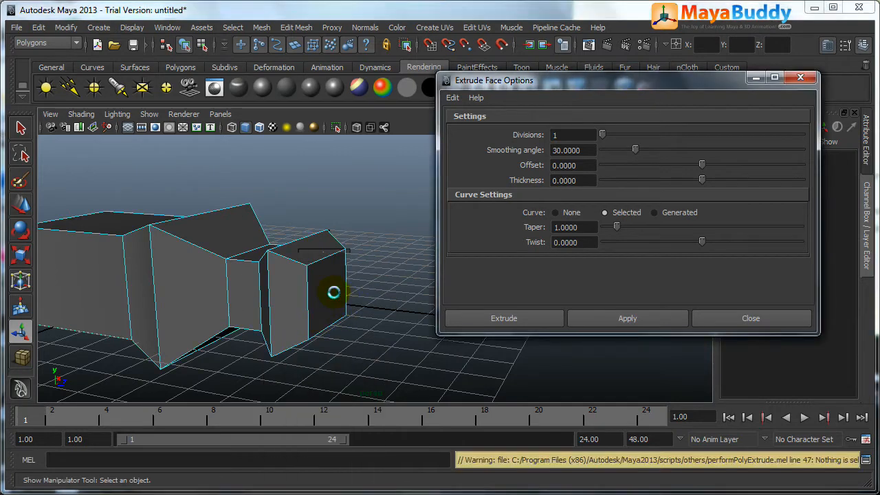
{"action": "left_click", "coordinate": [335, 293]}
{"action": "left_click", "coordinate": [588, 150]}
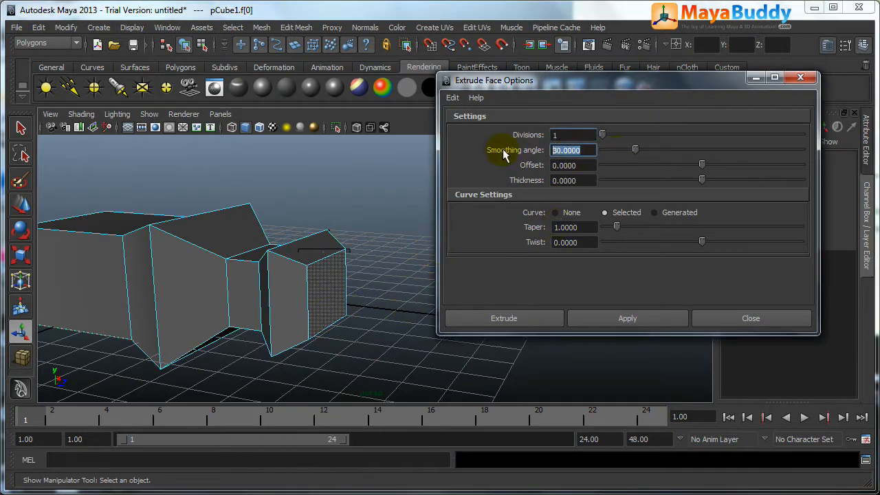
{"action": "type", "text": "180"}
{"action": "key", "text": "Return"}
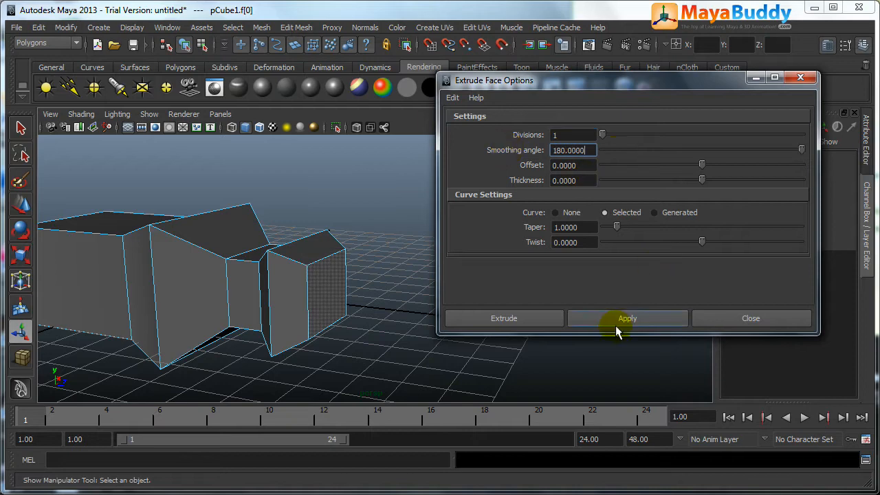
- Extrude the selected end face outward three times in succession, scaling the second extrusion to about 0.717
{"action": "left_click", "coordinate": [619, 321]}
{"action": "left_click_drag", "start_coordinate": [368, 297], "coordinate": [394, 309]}
{"action": "left_click", "coordinate": [625, 320]}
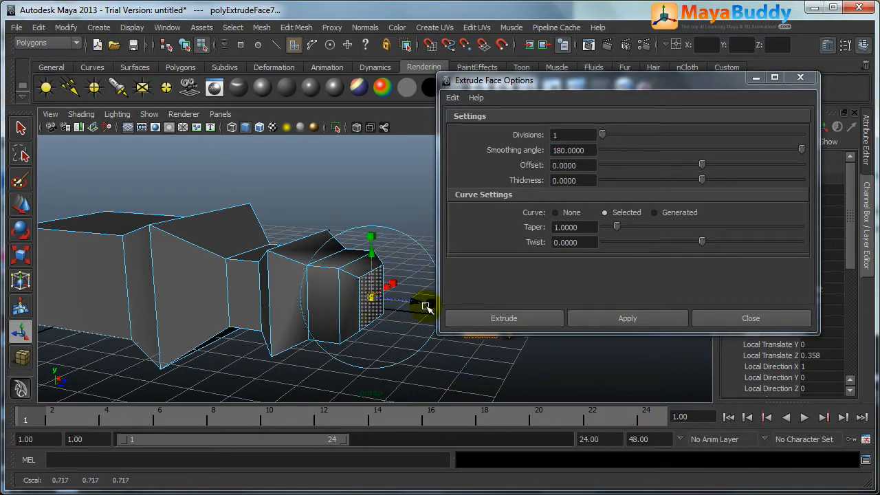
{"action": "left_click", "coordinate": [627, 321]}
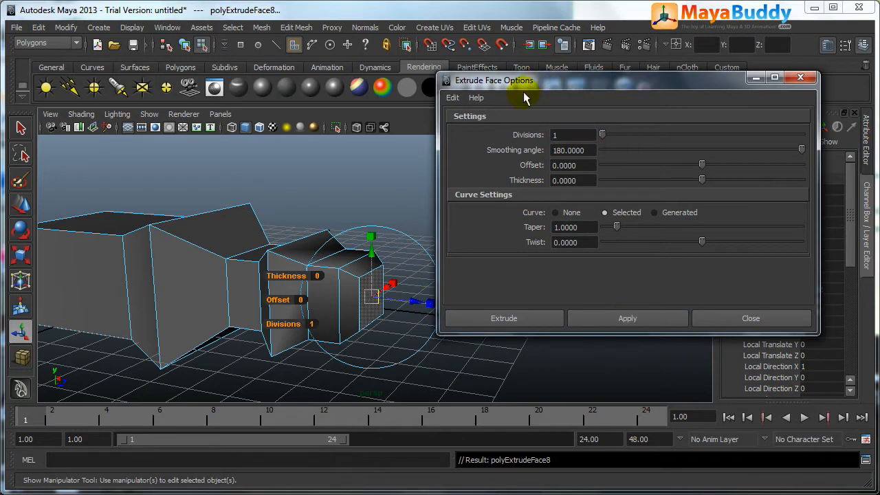
{"action": "left_click_drag", "start_coordinate": [523, 84], "coordinate": [560, 83]}
{"action": "left_click_drag", "start_coordinate": [416, 303], "coordinate": [434, 306]}
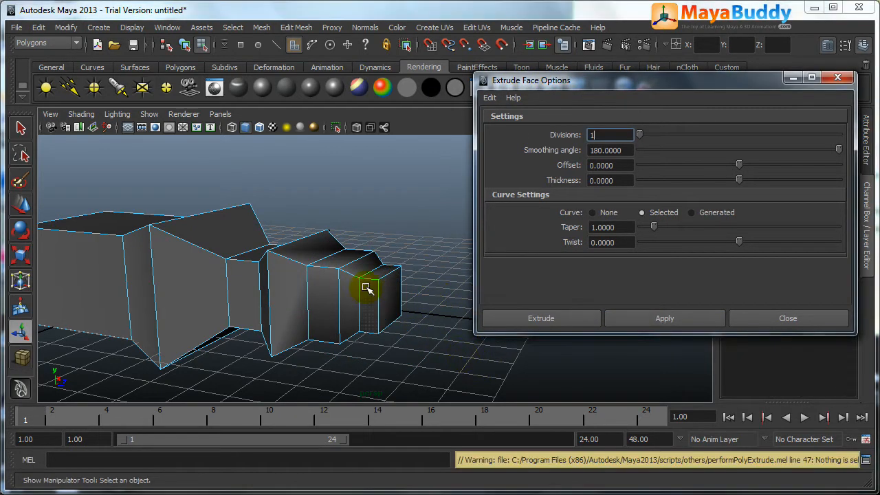
- Return the mesh to object mode and toggle its selection to compare the shading of the 30 and 180 degree extrusions
{"action": "right_click_drag", "start_coordinate": [367, 288], "coordinate": [416, 216]}
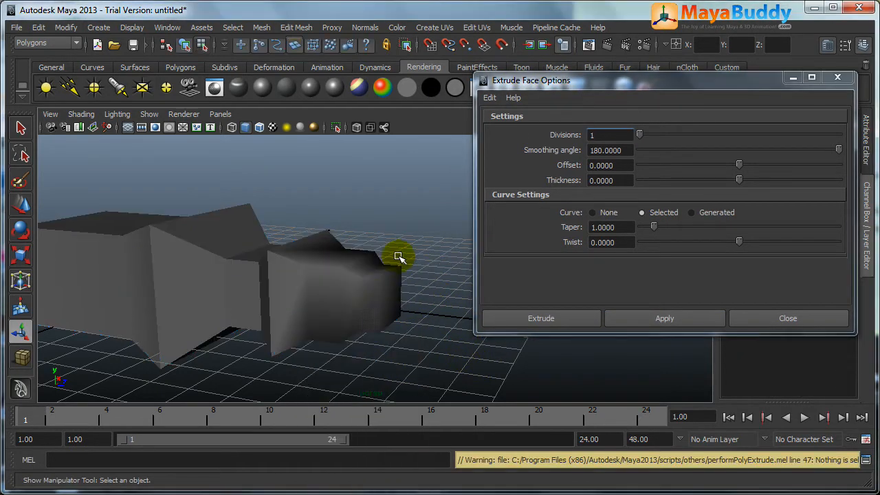
{"action": "left_click", "coordinate": [147, 276]}
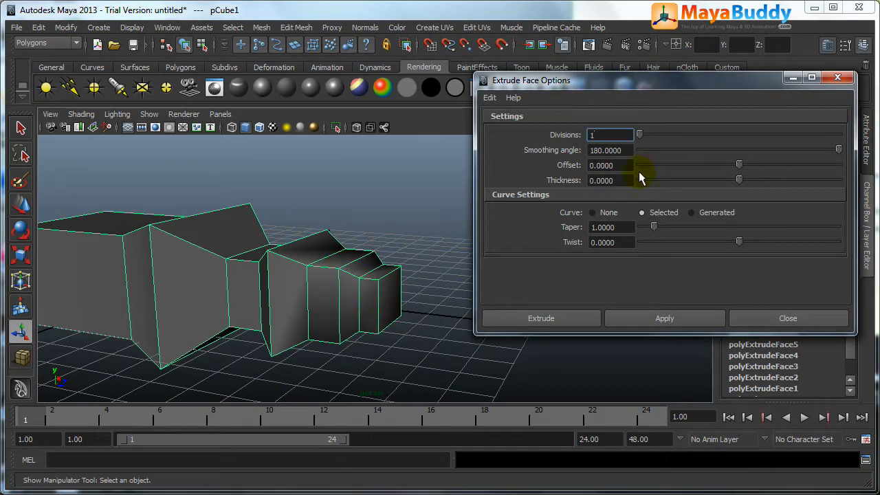
{"action": "key", "text": "Tab"}
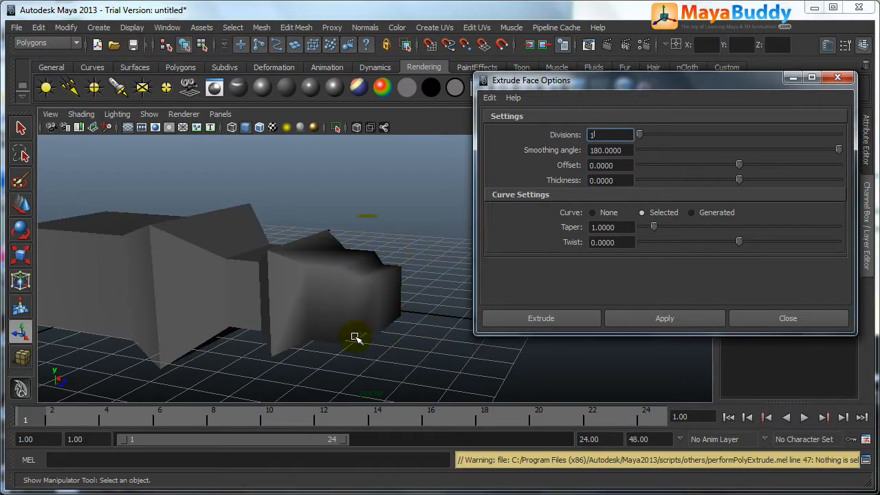
{"action": "left_click", "coordinate": [382, 295]}
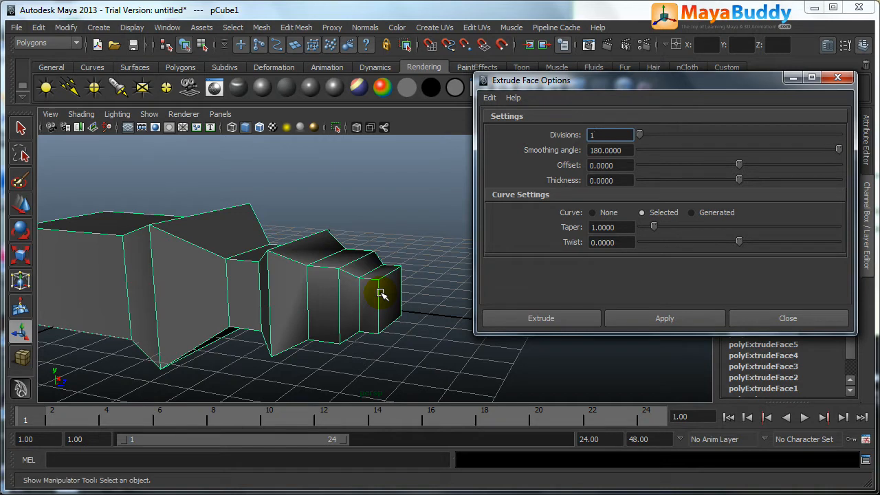
{"action": "key", "text": "Tab"}
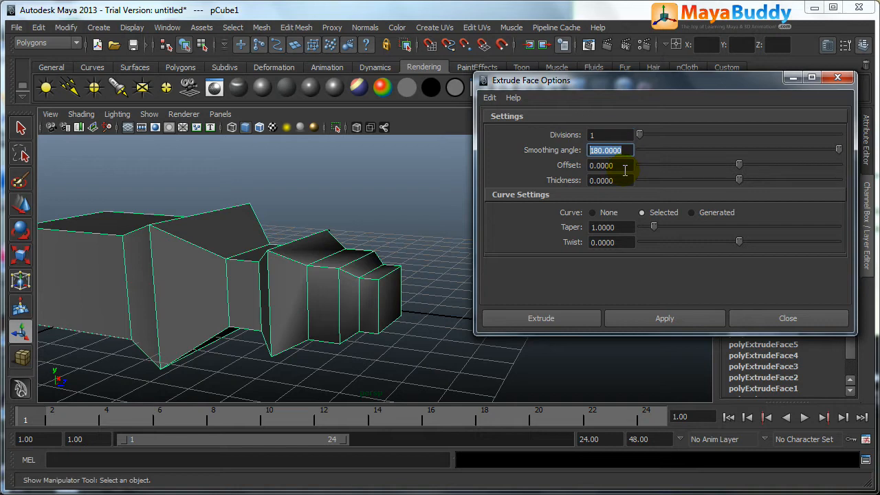
{"action": "left_click", "coordinate": [383, 300]}
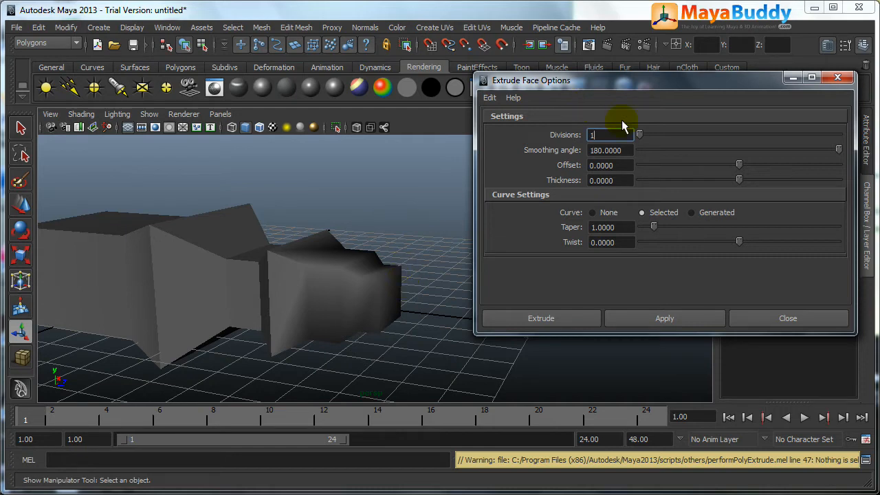
{"action": "left_click", "coordinate": [628, 150]}
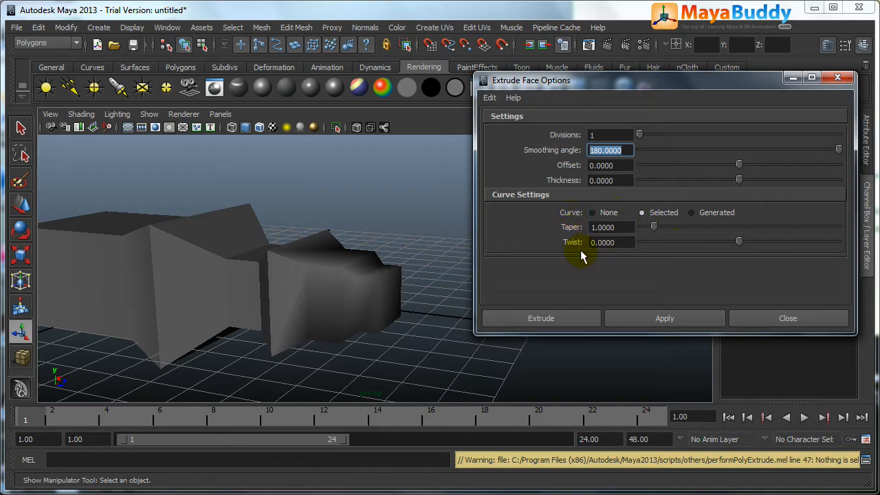
- Start a new empty scene without saving the current one
{"action": "left_click", "coordinate": [16, 28]}
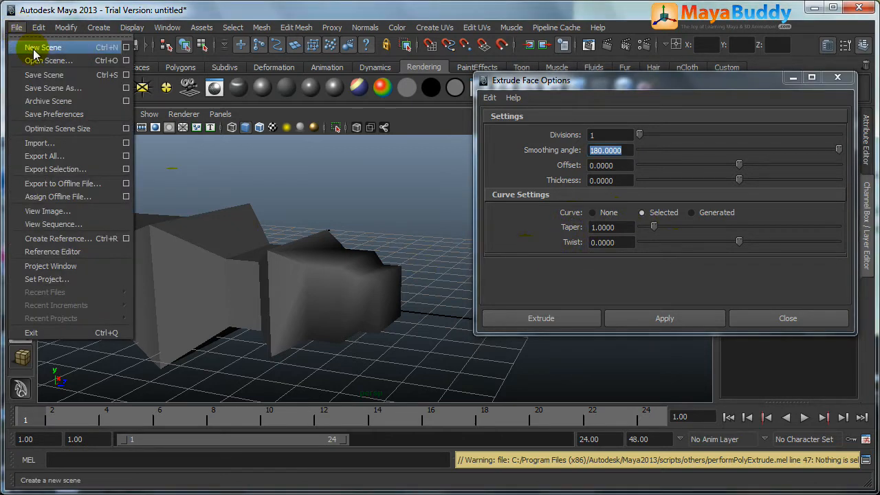
{"action": "left_click", "coordinate": [33, 51]}
{"action": "left_click", "coordinate": [432, 240]}
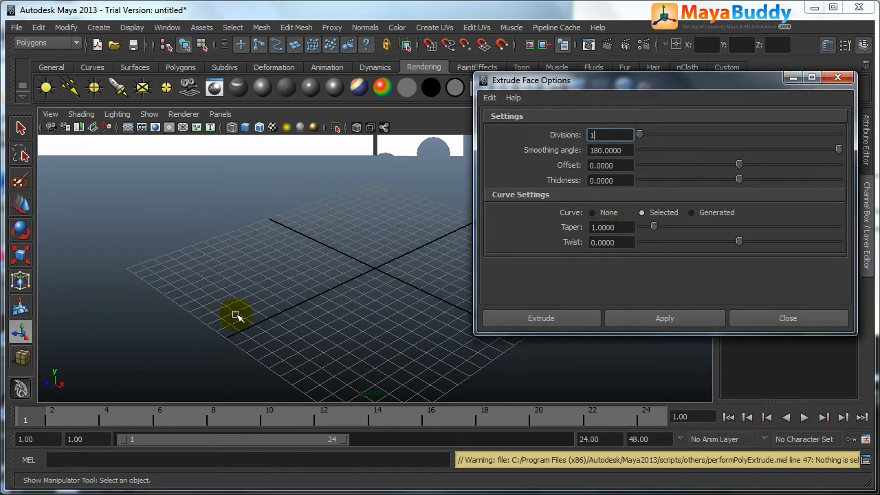
- Create a polygon cube resting on the grid beside the origin and leave it deselected
{"action": "left_click", "coordinate": [98, 27]}
{"action": "mouse_move", "coordinate": [125, 102]}
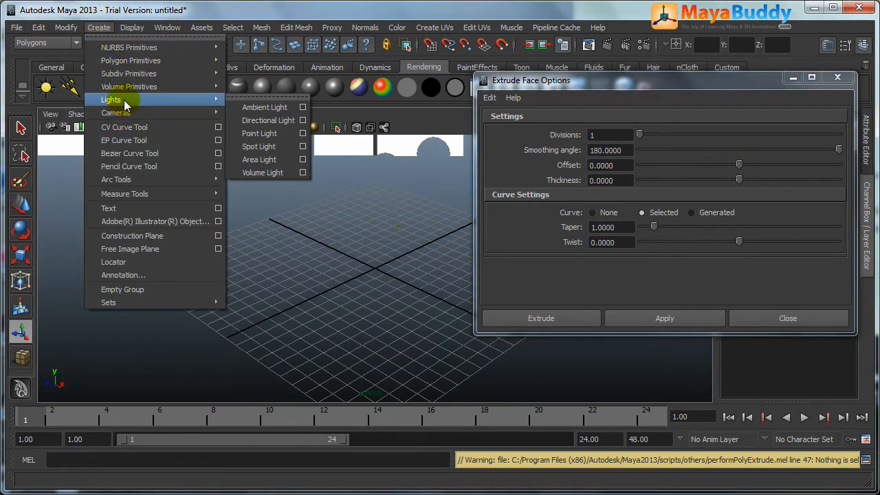
{"action": "mouse_move", "coordinate": [153, 59]}
{"action": "left_click", "coordinate": [261, 81]}
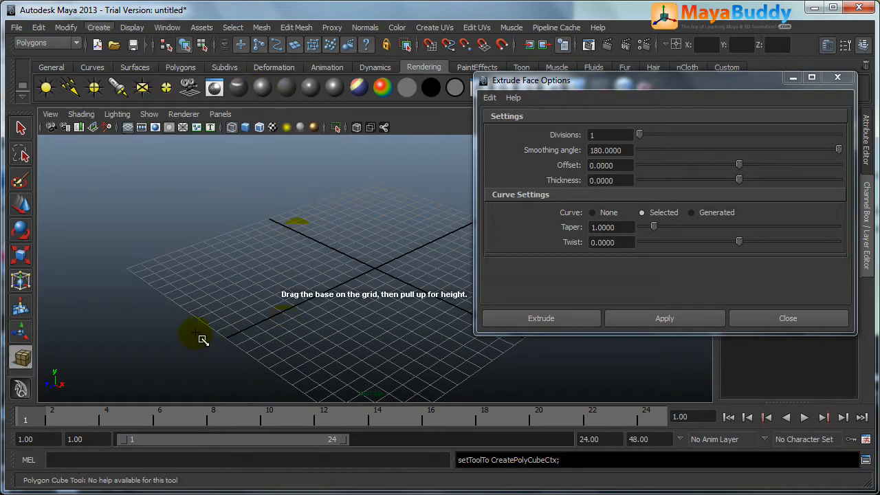
{"action": "left_click_drag", "start_coordinate": [196, 280], "coordinate": [314, 281]}
{"action": "left_click_drag", "start_coordinate": [255, 282], "coordinate": [252, 232]}
{"action": "left_click", "coordinate": [359, 340]}
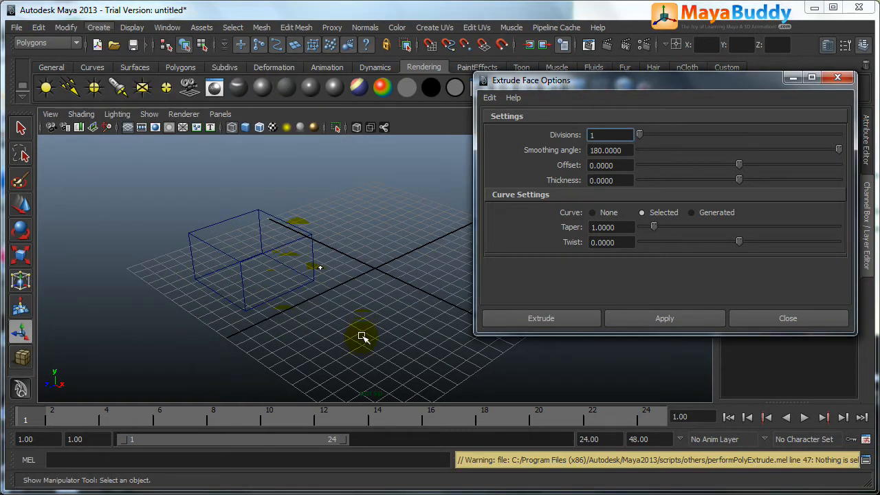
{"action": "left_click", "coordinate": [377, 322]}
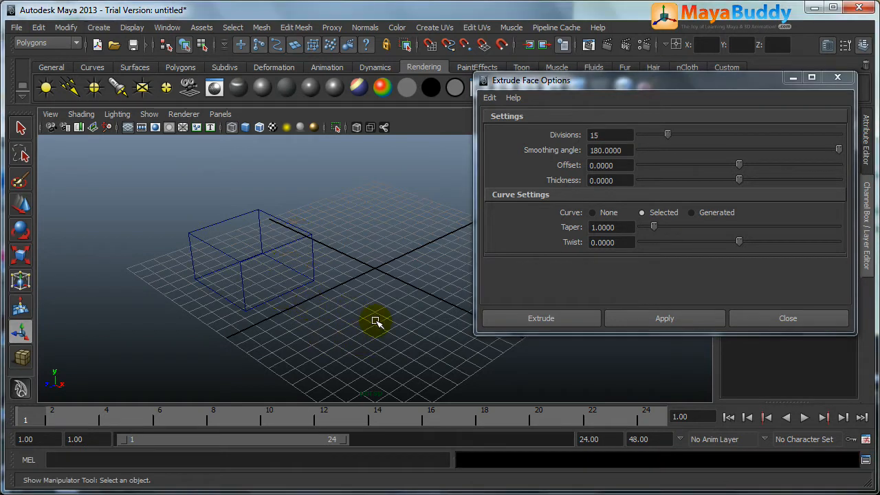
- Display the cube with smooth shading and select it
{"action": "key", "text": "5"}
{"action": "left_click_drag", "start_coordinate": [256, 292], "coordinate": [264, 252], "text": "alt"}
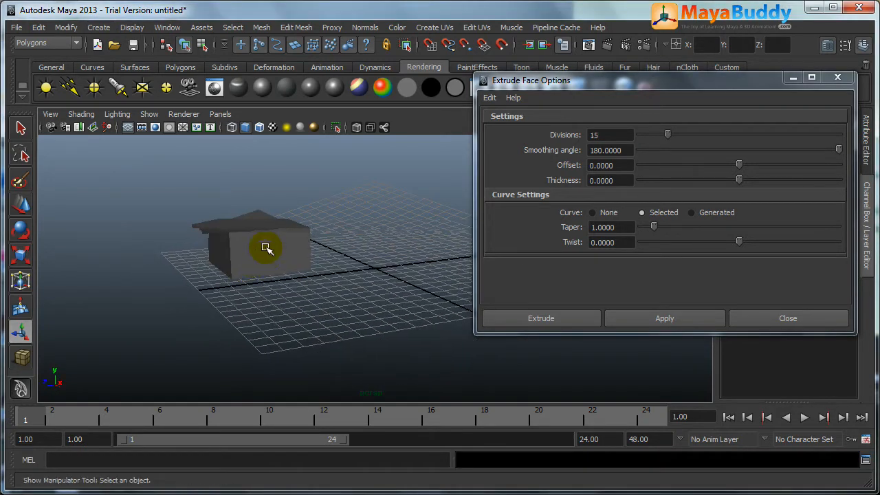
{"action": "left_click", "coordinate": [263, 252]}
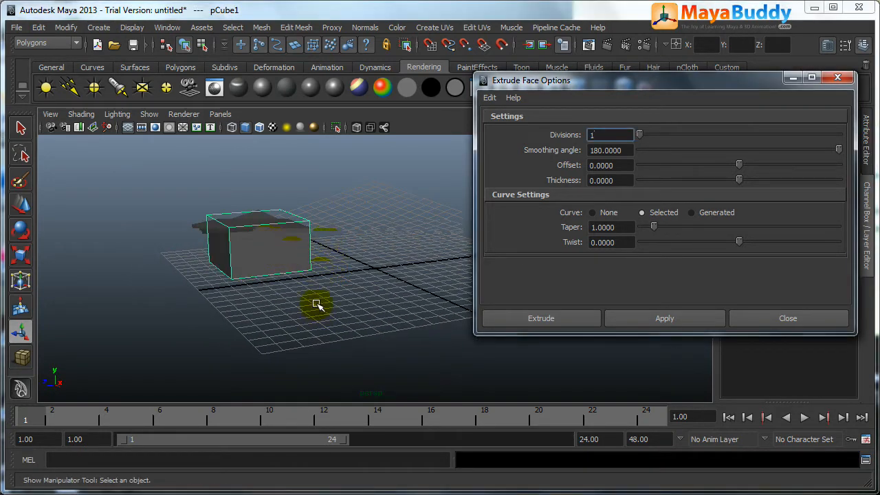
{"action": "left_click_drag", "start_coordinate": [314, 303], "coordinate": [250, 295], "text": "alt"}
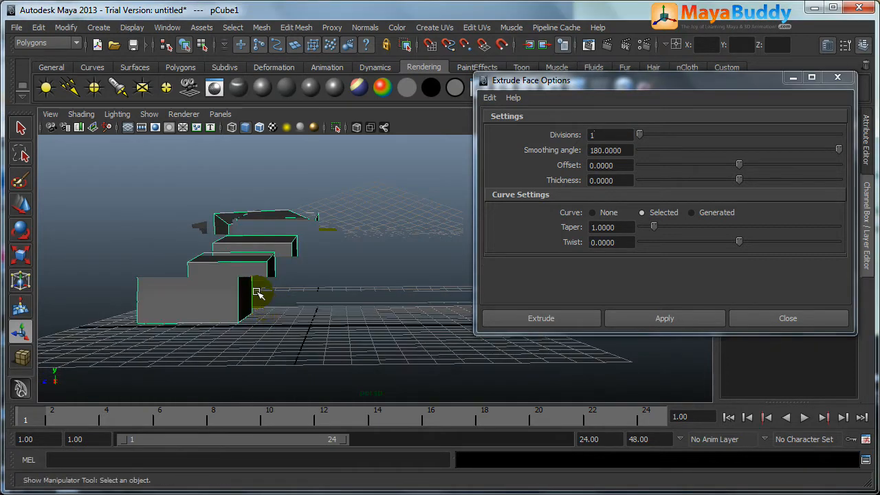
{"action": "key", "text": "ctrl+z"}
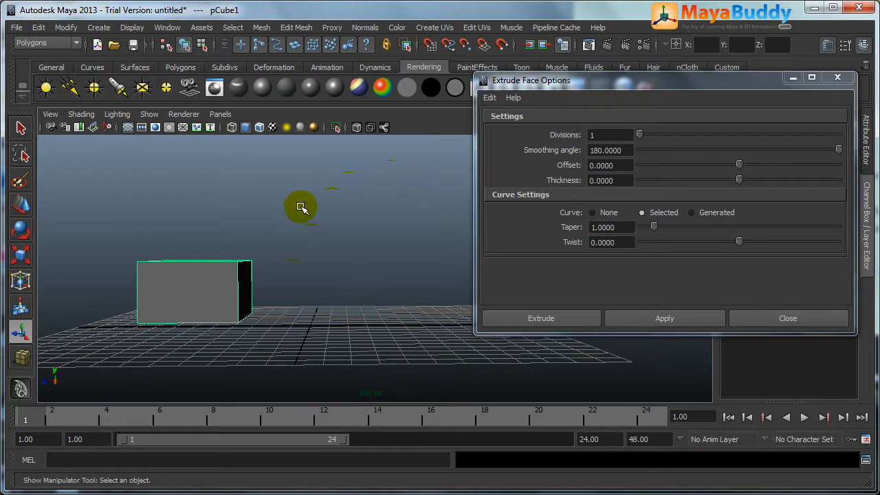
- Show the front view full size and frame the cube with free space beside it for a curve
{"action": "key", "text": "space"}
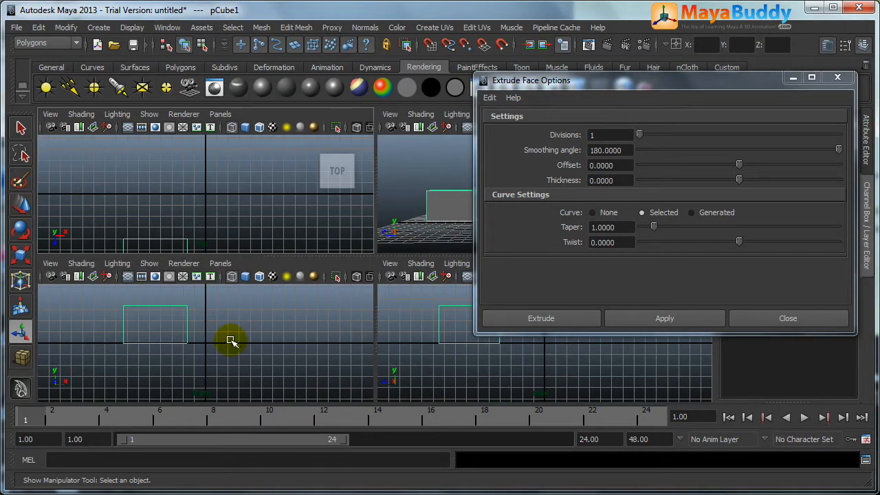
{"action": "key", "text": "space"}
{"action": "scroll", "coordinate": [313, 292], "scroll_direction": "down", "scroll_amount": 1}
{"action": "middle_click_drag", "start_coordinate": [311, 266], "coordinate": [167, 293], "text": "alt"}
- Draw an S-shaped CV curve of eight points from the middle of the cube's right side, rising and levelling off away from it
{"action": "left_click", "coordinate": [98, 27]}
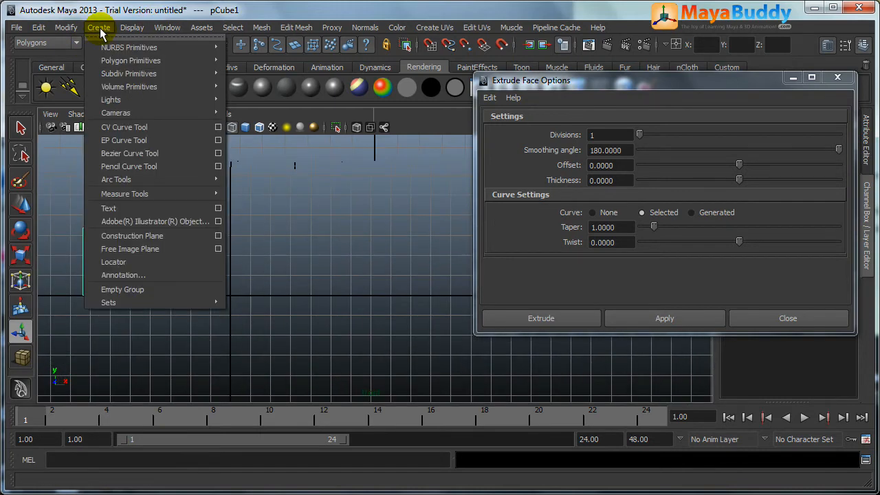
{"action": "left_click", "coordinate": [124, 127]}
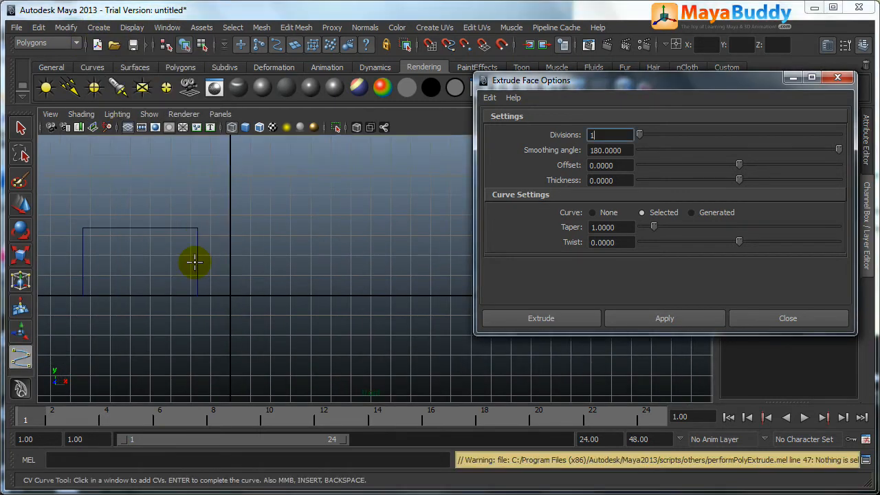
{"action": "left_click", "coordinate": [199, 260]}
{"action": "left_click", "coordinate": [240, 253]}
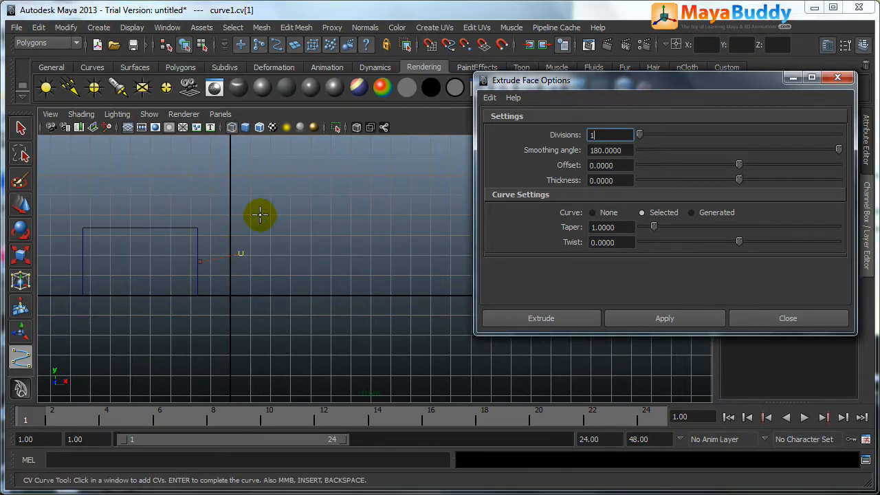
{"action": "left_click", "coordinate": [260, 216]}
{"action": "left_click", "coordinate": [281, 180]}
{"action": "left_click", "coordinate": [313, 155]}
{"action": "scroll", "coordinate": [340, 188], "scroll_direction": "down", "scroll_amount": 3}
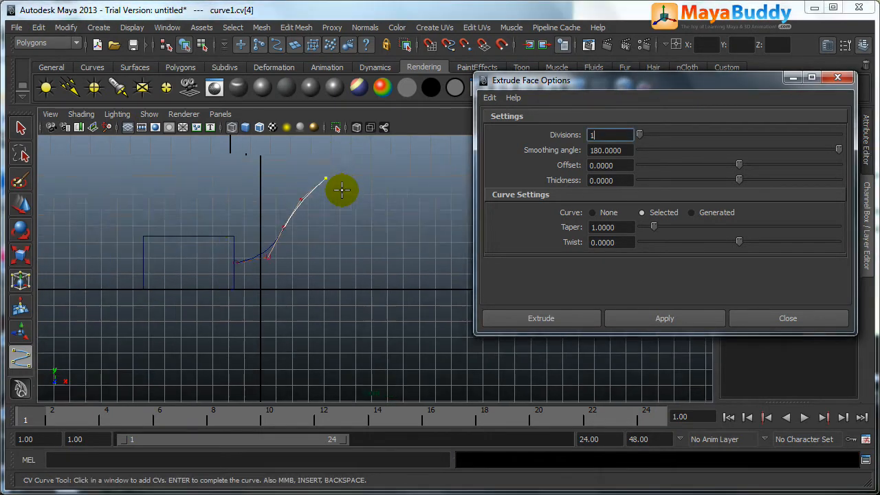
{"action": "left_click", "coordinate": [351, 175]}
{"action": "left_click", "coordinate": [399, 172]}
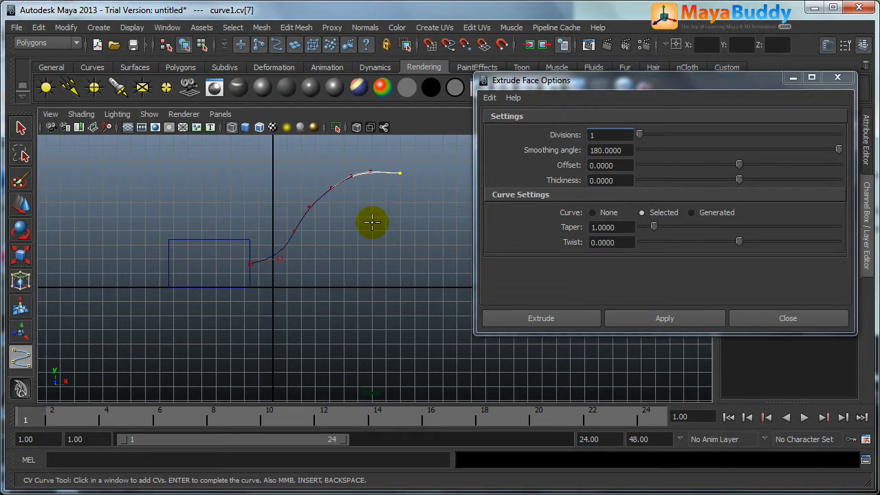
{"action": "key", "text": "Return"}
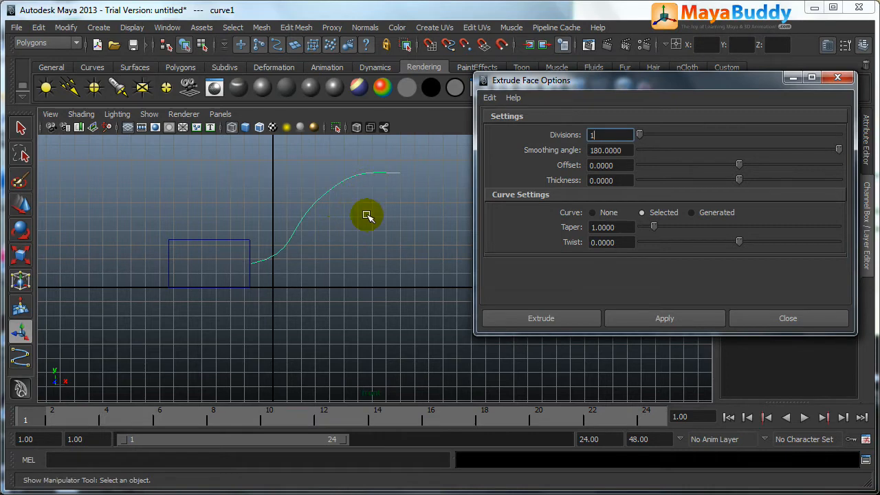
{"action": "left_click", "coordinate": [395, 250]}
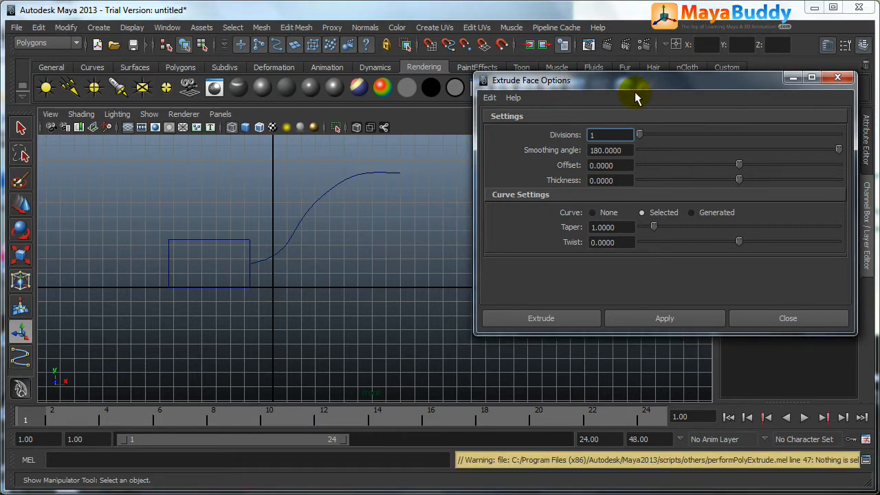
- Dismiss the Extrude Face options and show the perspective view full size
{"action": "left_click_drag", "start_coordinate": [636, 81], "coordinate": [523, 113]}
{"action": "left_click", "coordinate": [723, 109]}
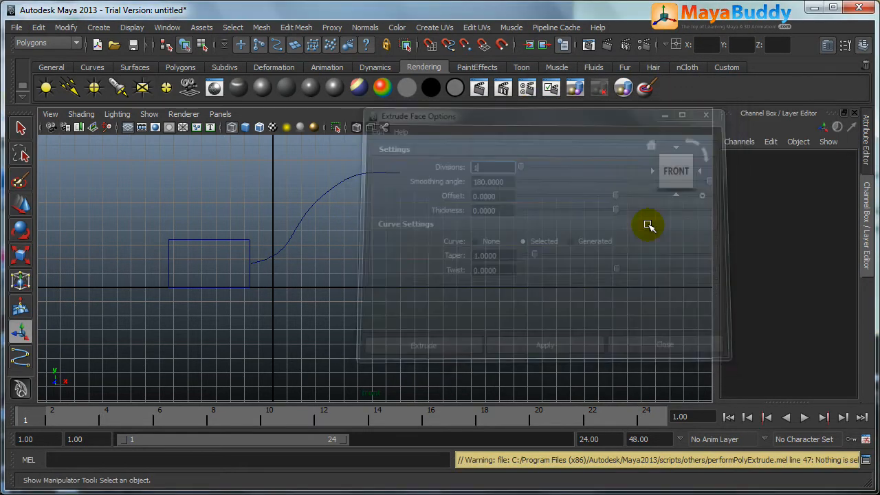
{"action": "key", "text": "space"}
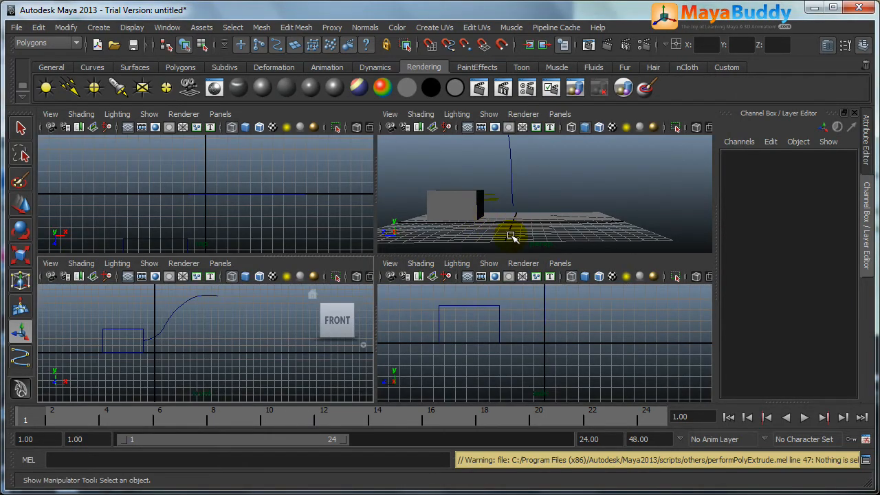
{"action": "key", "text": "space"}
- Move the curve along Z to 6.552 so it starts at the cube's side face, and leave it deselected
{"action": "left_click_drag", "start_coordinate": [417, 314], "coordinate": [386, 293], "text": "alt"}
{"action": "left_click", "coordinate": [384, 313]}
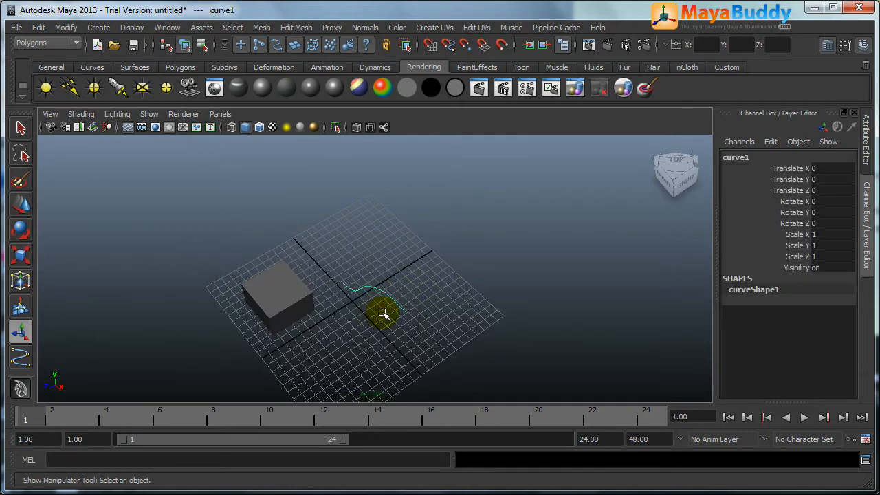
{"action": "key", "text": "w"}
{"action": "left_click_drag", "start_coordinate": [309, 326], "coordinate": [255, 346]}
{"action": "left_click_drag", "start_coordinate": [370, 306], "coordinate": [441, 326], "text": "alt"}
{"action": "left_click", "coordinate": [441, 326]}
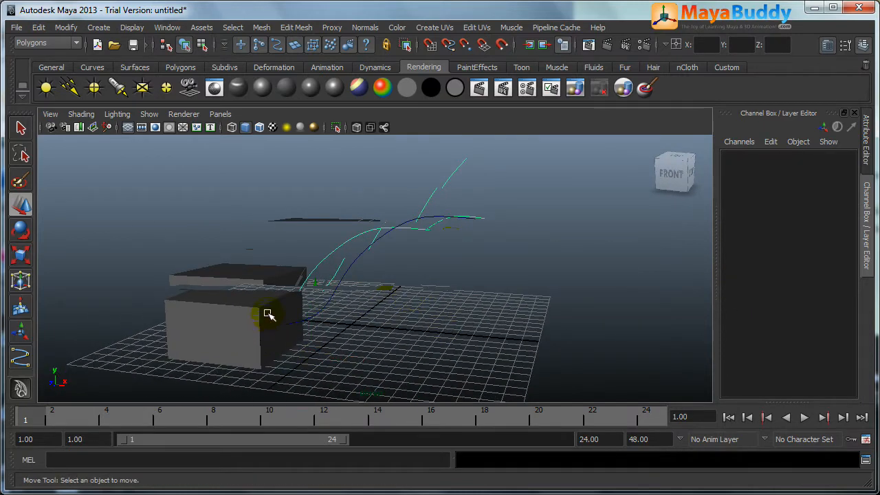
- Select the cube's side face where the curve starts, and add the curve to the selection
{"action": "left_click", "coordinate": [269, 314]}
{"action": "right_click", "coordinate": [278, 297]}
{"action": "left_click", "coordinate": [278, 328]}
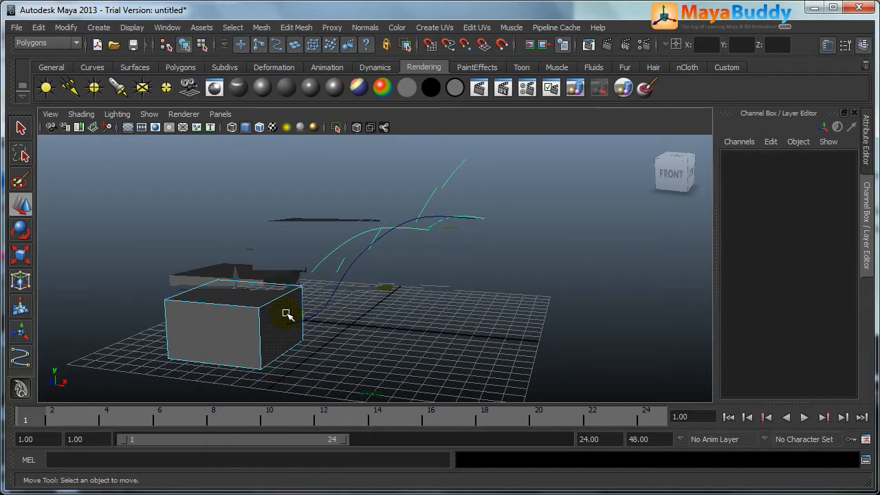
{"action": "left_click", "coordinate": [285, 315]}
{"action": "left_click_drag", "start_coordinate": [370, 203], "coordinate": [416, 246], "text": "shift"}
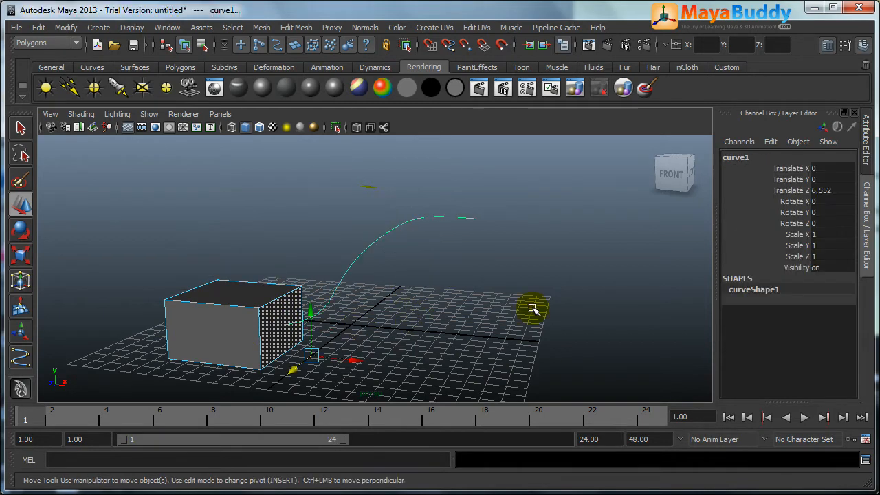
- Reset the Extrude Face settings and extrude the face along the selected curve with 1 division and a 30 smoothing angle
{"action": "left_click", "coordinate": [295, 28]}
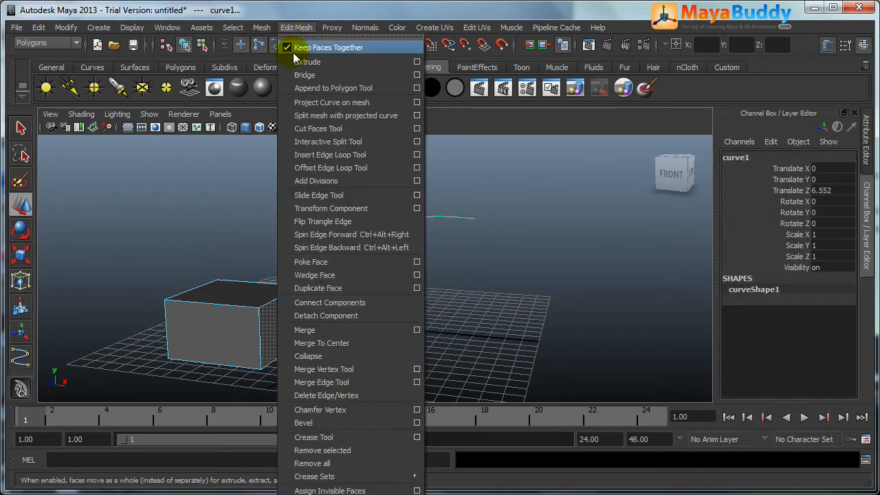
{"action": "left_click", "coordinate": [416, 62]}
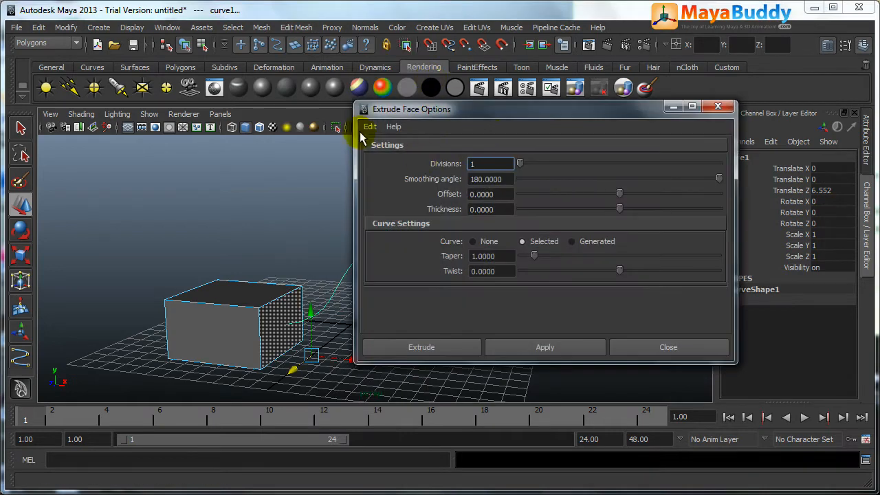
{"action": "left_click", "coordinate": [370, 127]}
{"action": "left_click", "coordinate": [394, 156]}
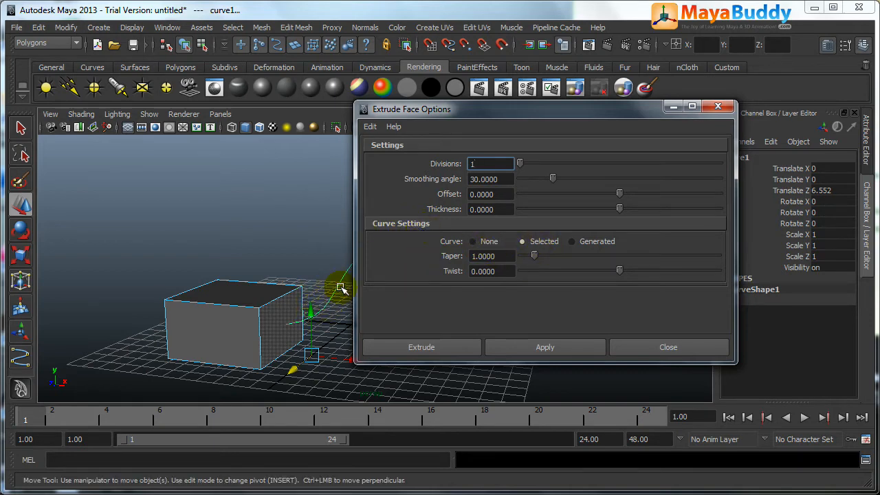
{"action": "left_click", "coordinate": [543, 347]}
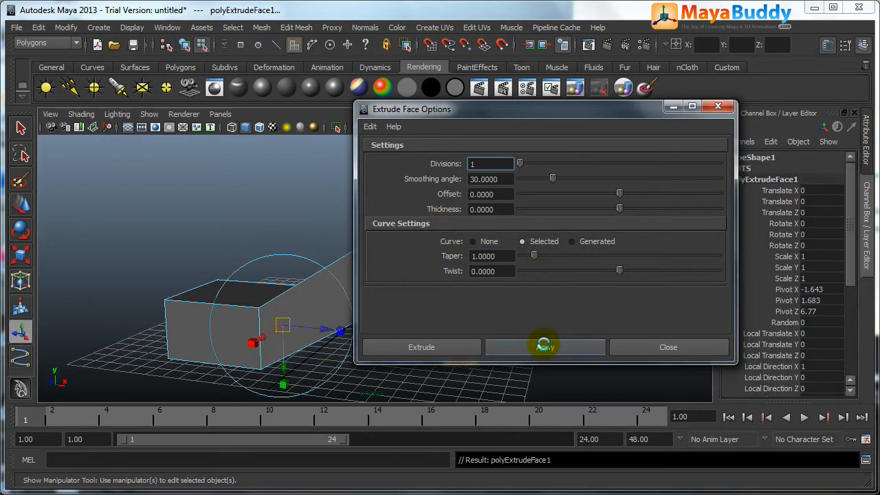
- Raise the extrusion's divisions to 13 so it follows the curve
{"action": "left_click_drag", "start_coordinate": [420, 114], "coordinate": [591, 168]}
{"action": "left_click_drag", "start_coordinate": [390, 297], "coordinate": [428, 269], "text": "alt"}
{"action": "left_click", "coordinate": [383, 361]}
{"action": "left_click_drag", "start_coordinate": [383, 361], "coordinate": [465, 357]}
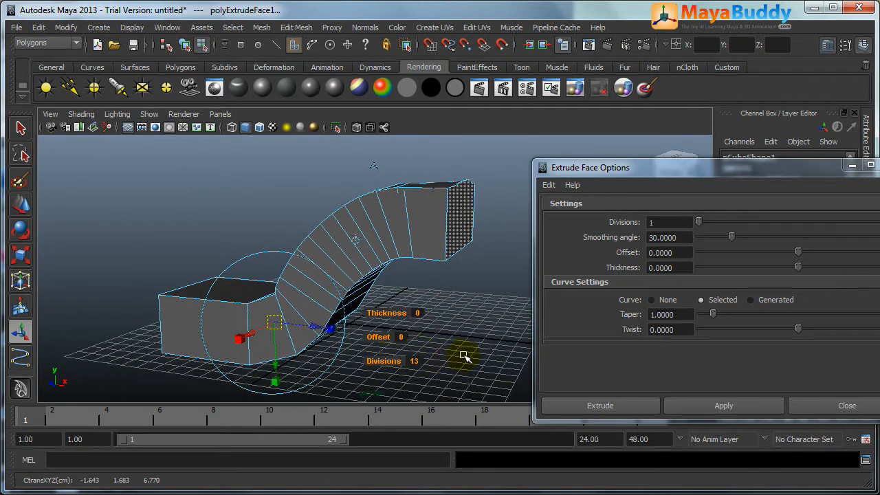
{"action": "left_click_drag", "start_coordinate": [404, 325], "coordinate": [392, 311], "text": "alt"}
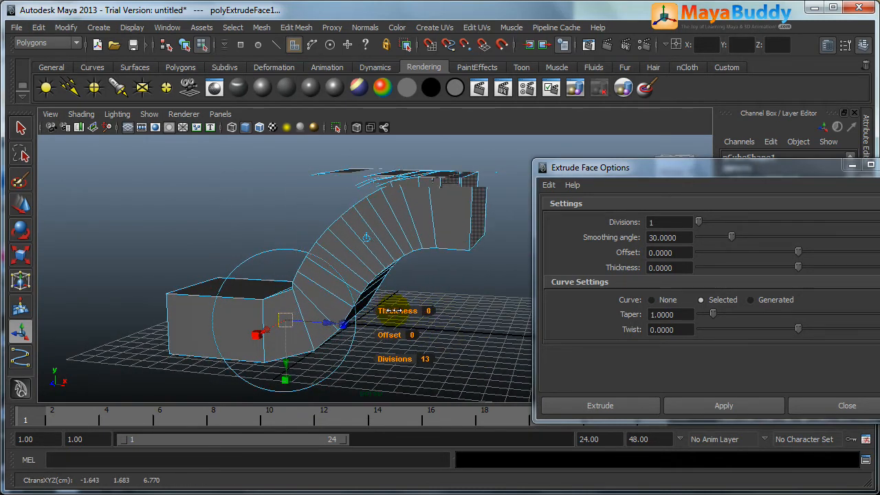
- Close the Extrude Face options and set the extrusion's Twist to -55.004
{"action": "left_click_drag", "start_coordinate": [721, 173], "coordinate": [550, 187]}
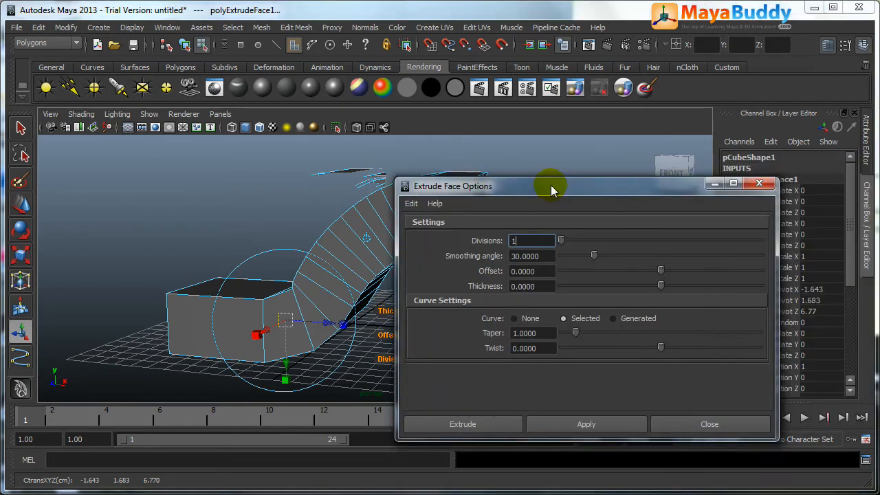
{"action": "left_click", "coordinate": [726, 182]}
{"action": "left_click_drag", "start_coordinate": [854, 218], "coordinate": [853, 303]}
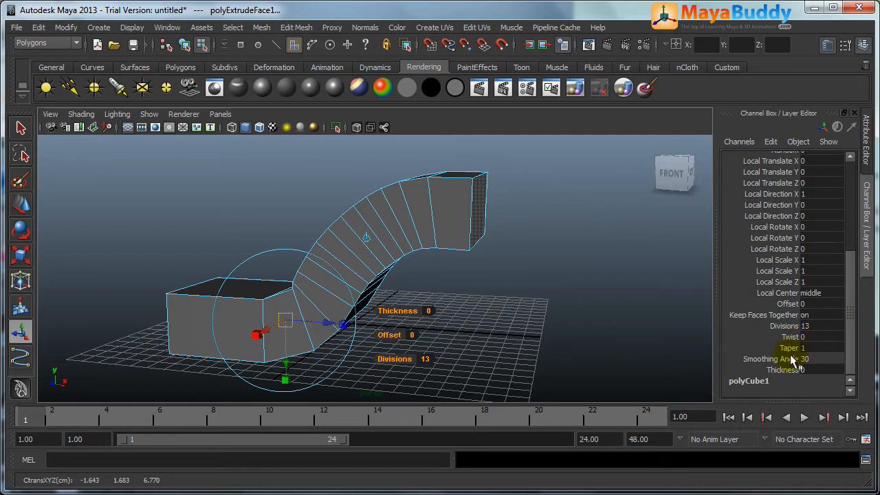
{"action": "left_click", "coordinate": [790, 337]}
{"action": "middle_click_drag", "start_coordinate": [485, 313], "coordinate": [455, 283]}
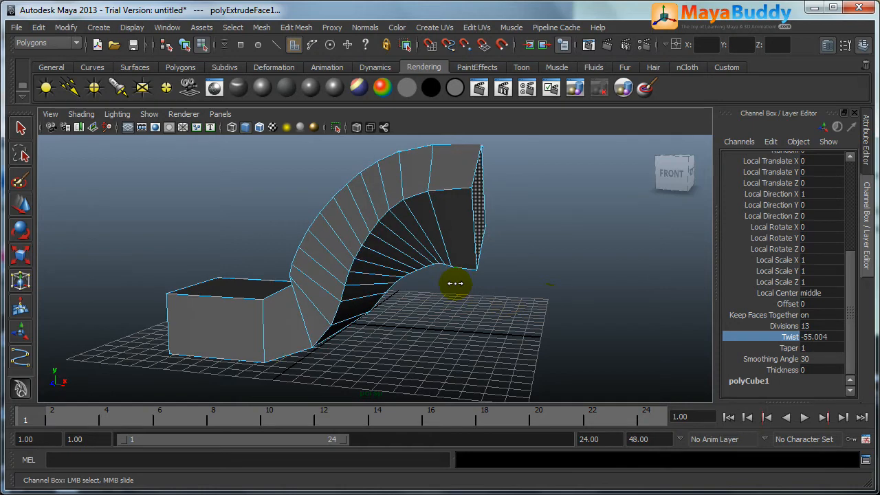
- Set the extrusion's Taper to 0.1 and its Twist to 92.819
{"action": "left_click", "coordinate": [784, 348]}
{"action": "mouse_move", "coordinate": [524, 319]}
{"action": "middle_mouse_down"}
{"action": "mouse_move", "coordinate": [535, 315]}
{"action": "mouse_move", "coordinate": [517, 319]}
{"action": "middle_mouse_up"}
{"action": "left_click_drag", "start_coordinate": [481, 321], "coordinate": [410, 312], "text": "alt"}
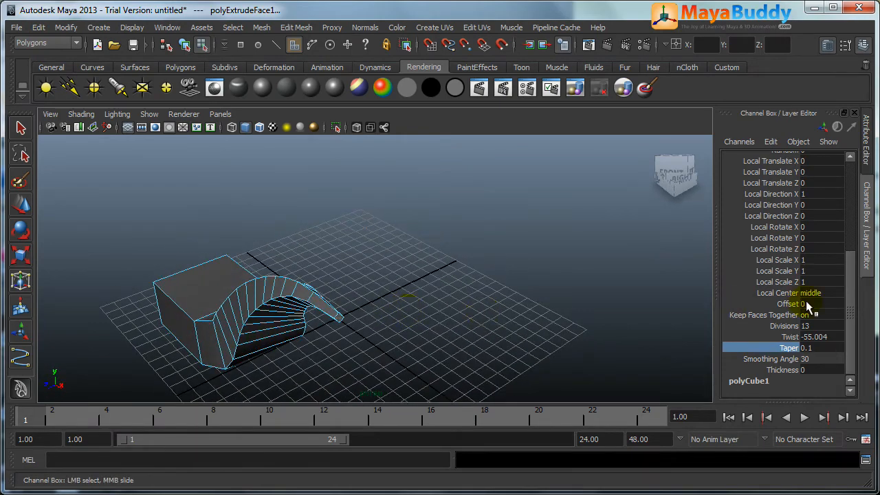
{"action": "left_click", "coordinate": [790, 337]}
{"action": "middle_click_drag", "start_coordinate": [489, 324], "coordinate": [578, 318]}
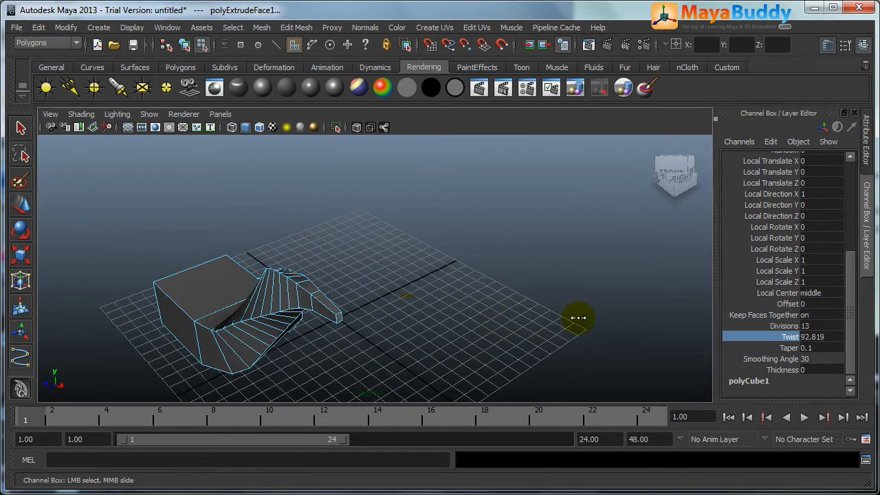
- Set the twisted extrusion's Divisions to 15, trying 12 first
{"action": "left_click", "coordinate": [784, 326]}
{"action": "middle_click_drag", "start_coordinate": [447, 359], "coordinate": [444, 334]}
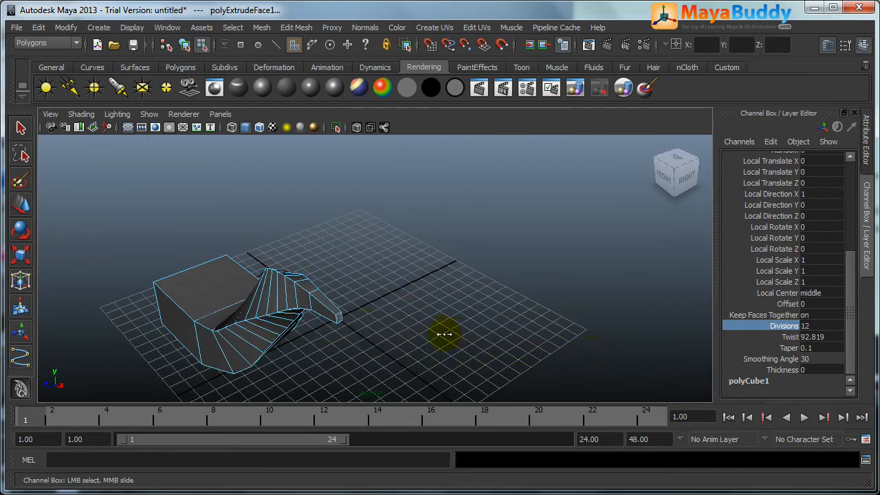
{"action": "left_click_drag", "start_coordinate": [318, 335], "coordinate": [472, 307], "text": "alt"}
{"action": "middle_click_drag", "start_coordinate": [472, 307], "coordinate": [509, 300]}
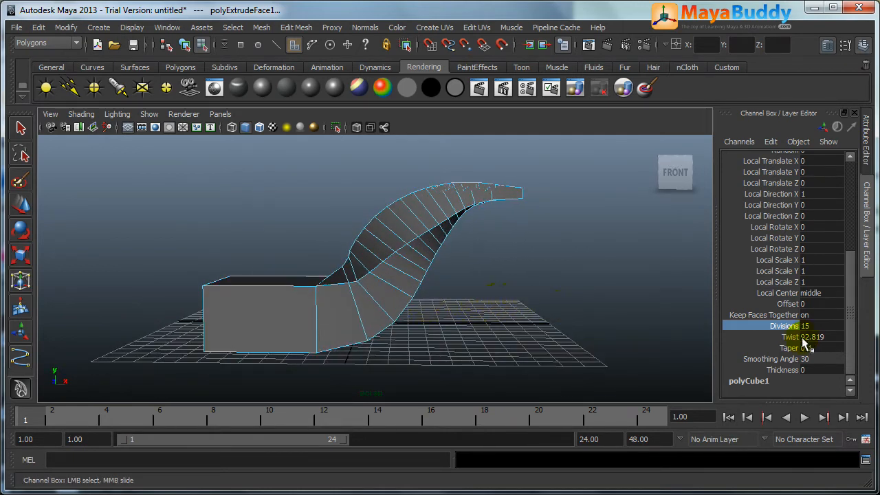
- Set the extrusion's Thickness to 1.7 and check the tapered end from an angle
{"action": "left_click", "coordinate": [784, 370]}
{"action": "middle_click_drag", "start_coordinate": [522, 342], "coordinate": [533, 324]}
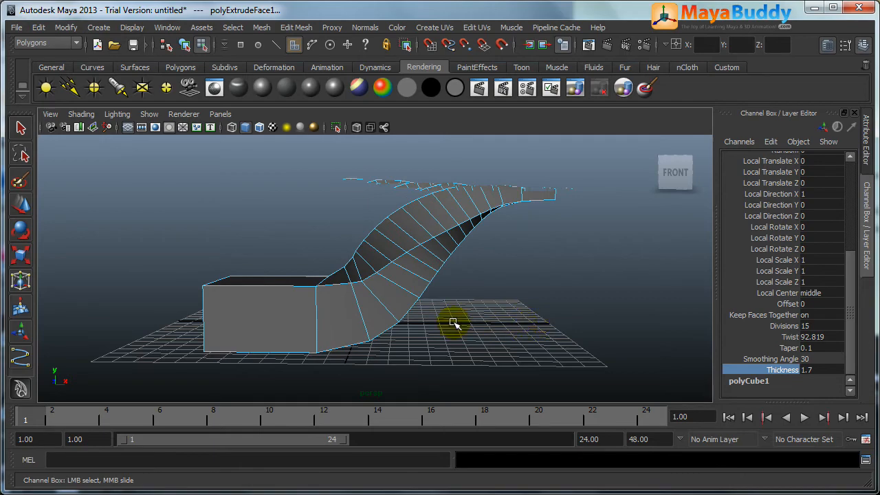
{"action": "left_click_drag", "start_coordinate": [474, 296], "coordinate": [450, 296], "text": "alt"}
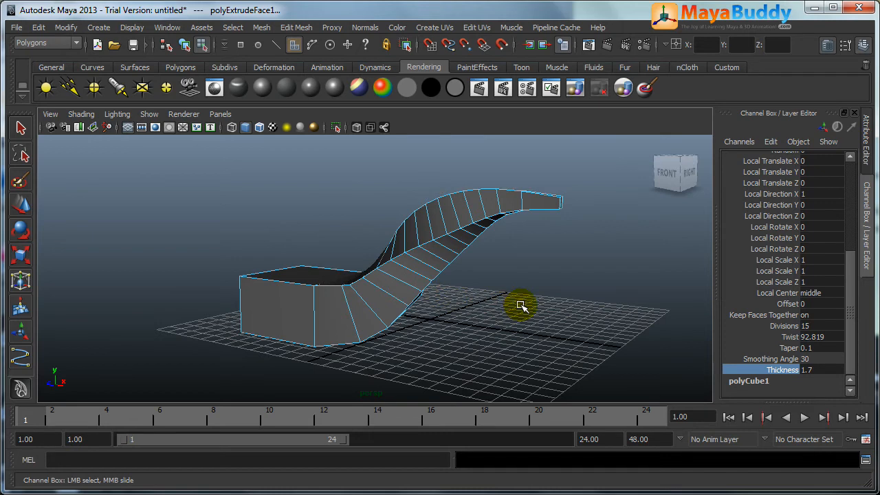
{"action": "left_click", "coordinate": [293, 27]}
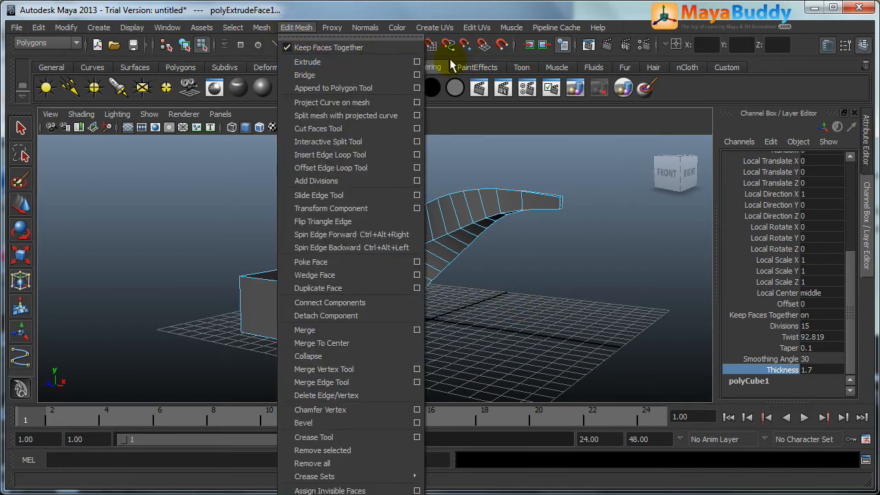
{"action": "left_click", "coordinate": [540, 128]}
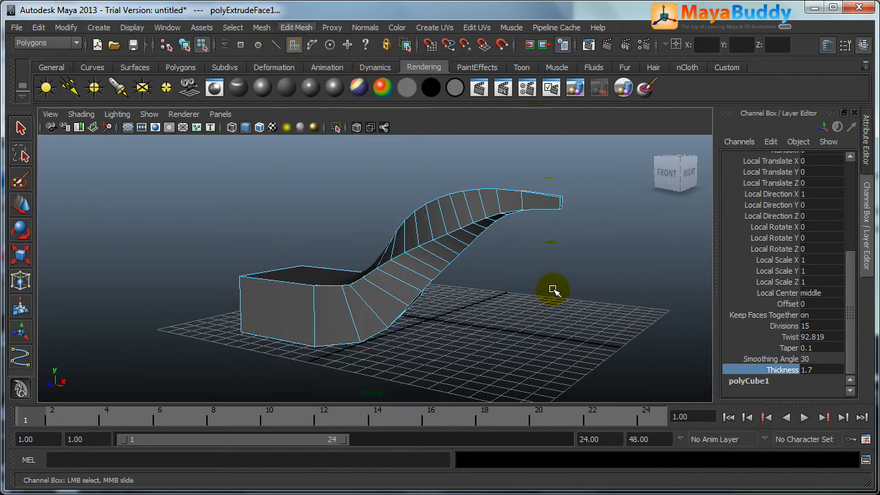